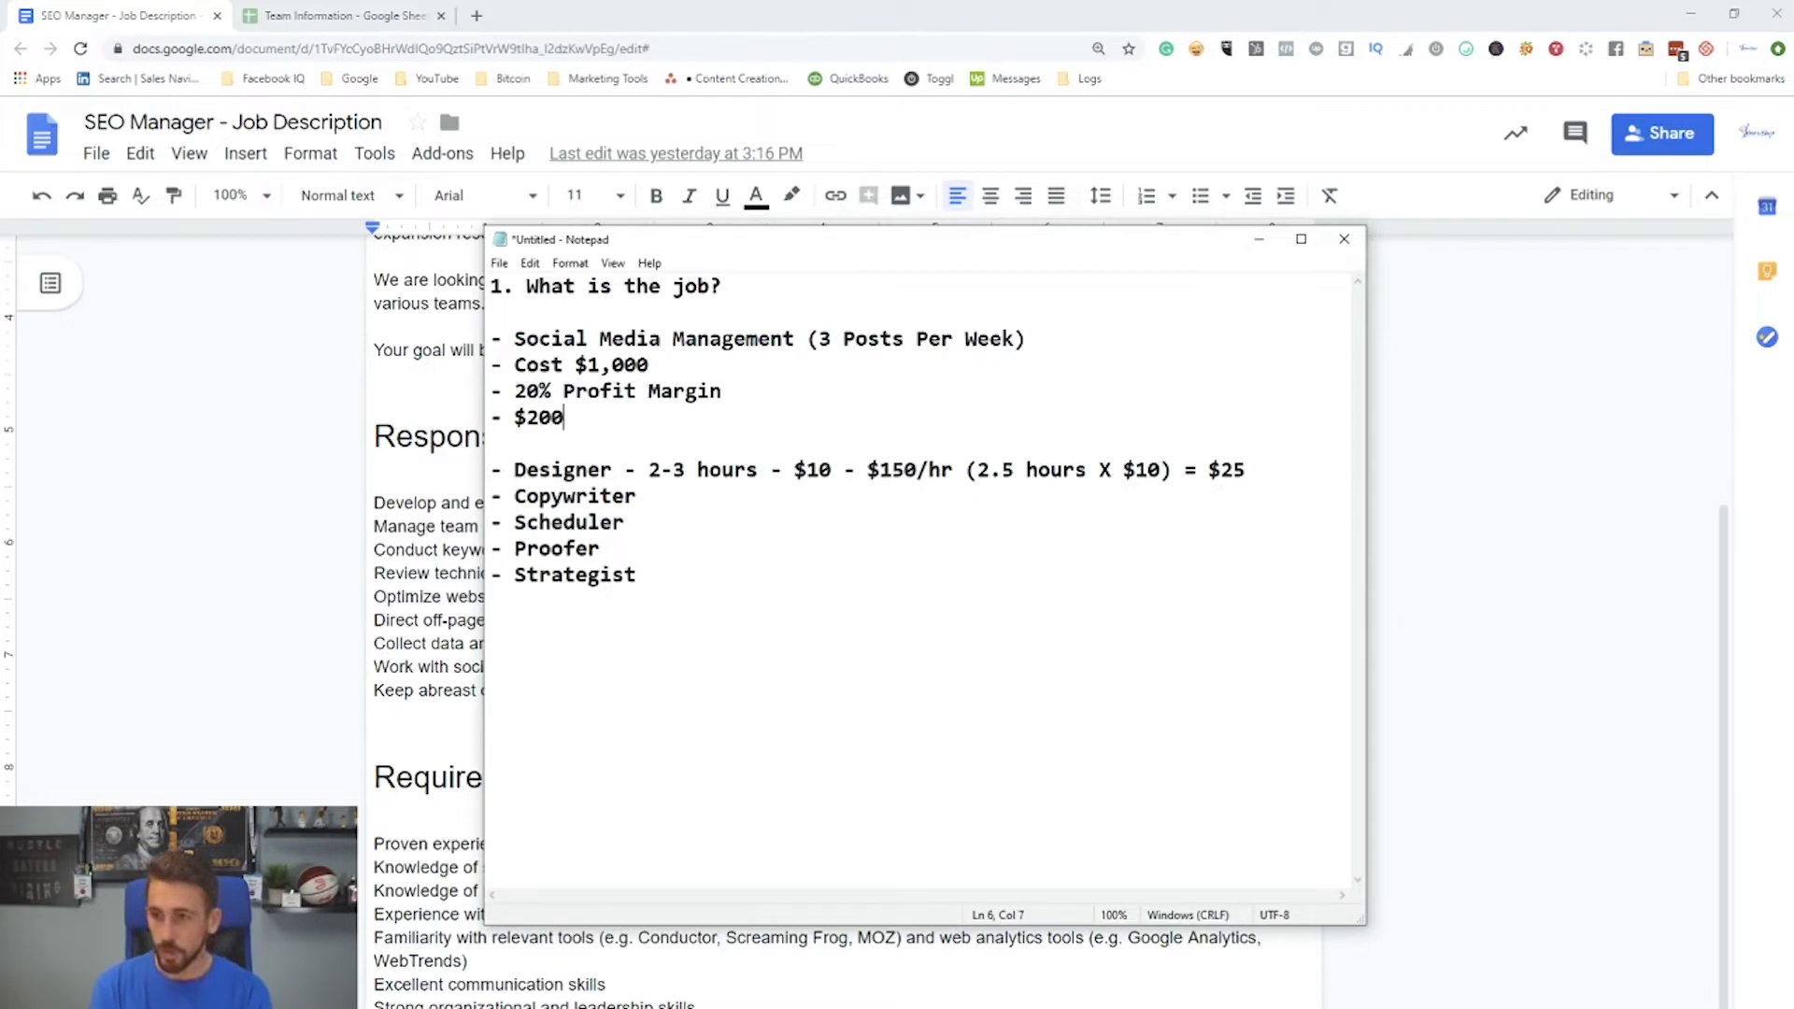
Step: Minimize the Notepad notes on the job's cost and roles
left_click(809, 847)
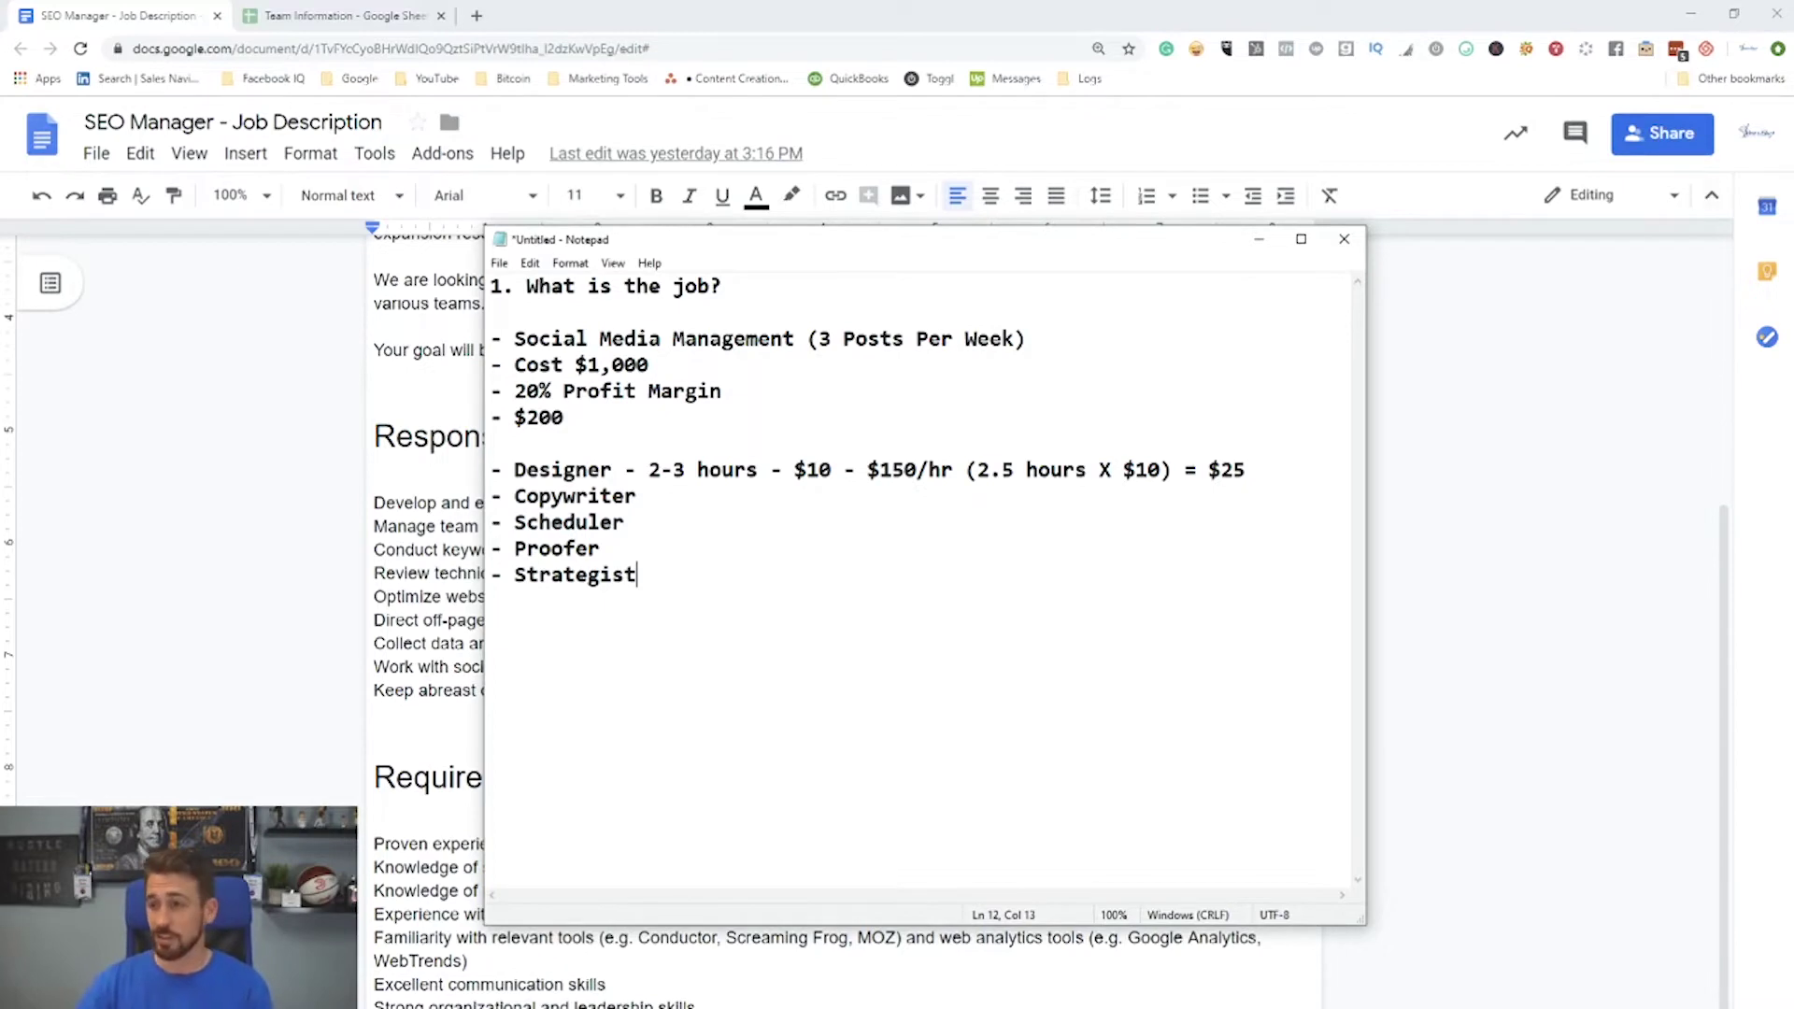
left_click(1259, 239)
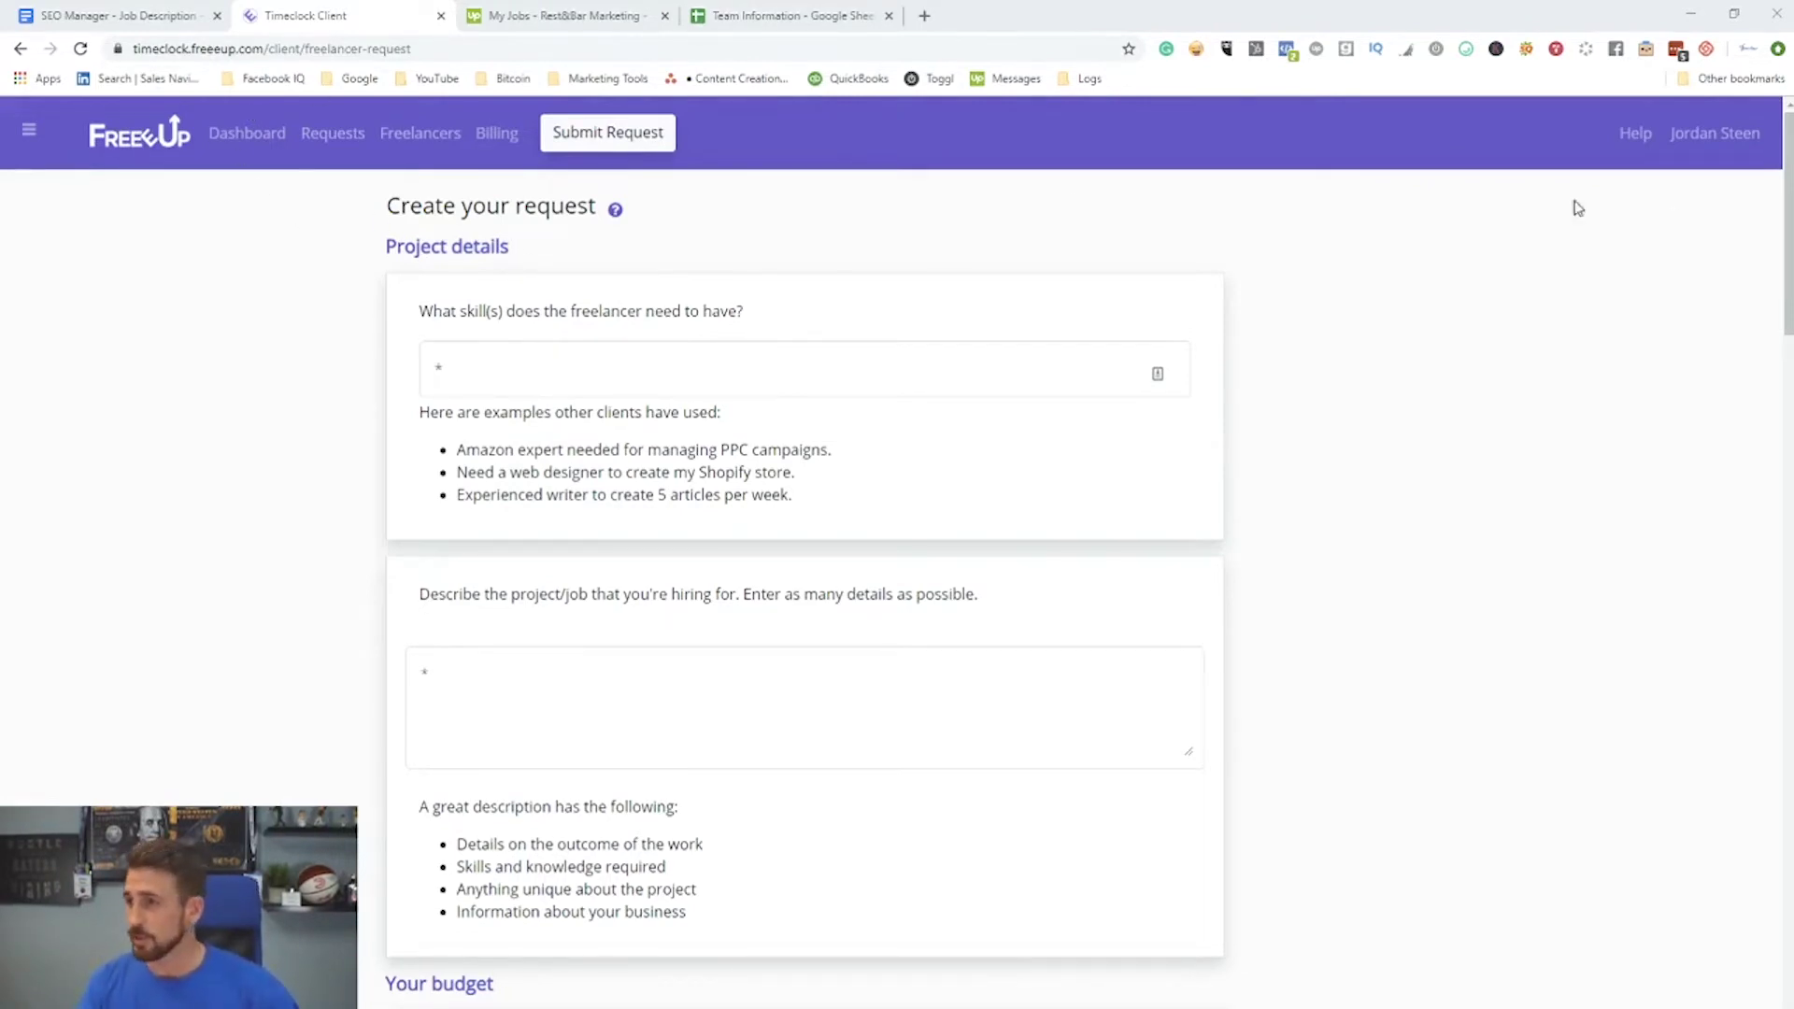
Step: Look over the SEO Manager job description and the Upwork jobs page, and return to the FreeeUp request form
left_click(475, 369)
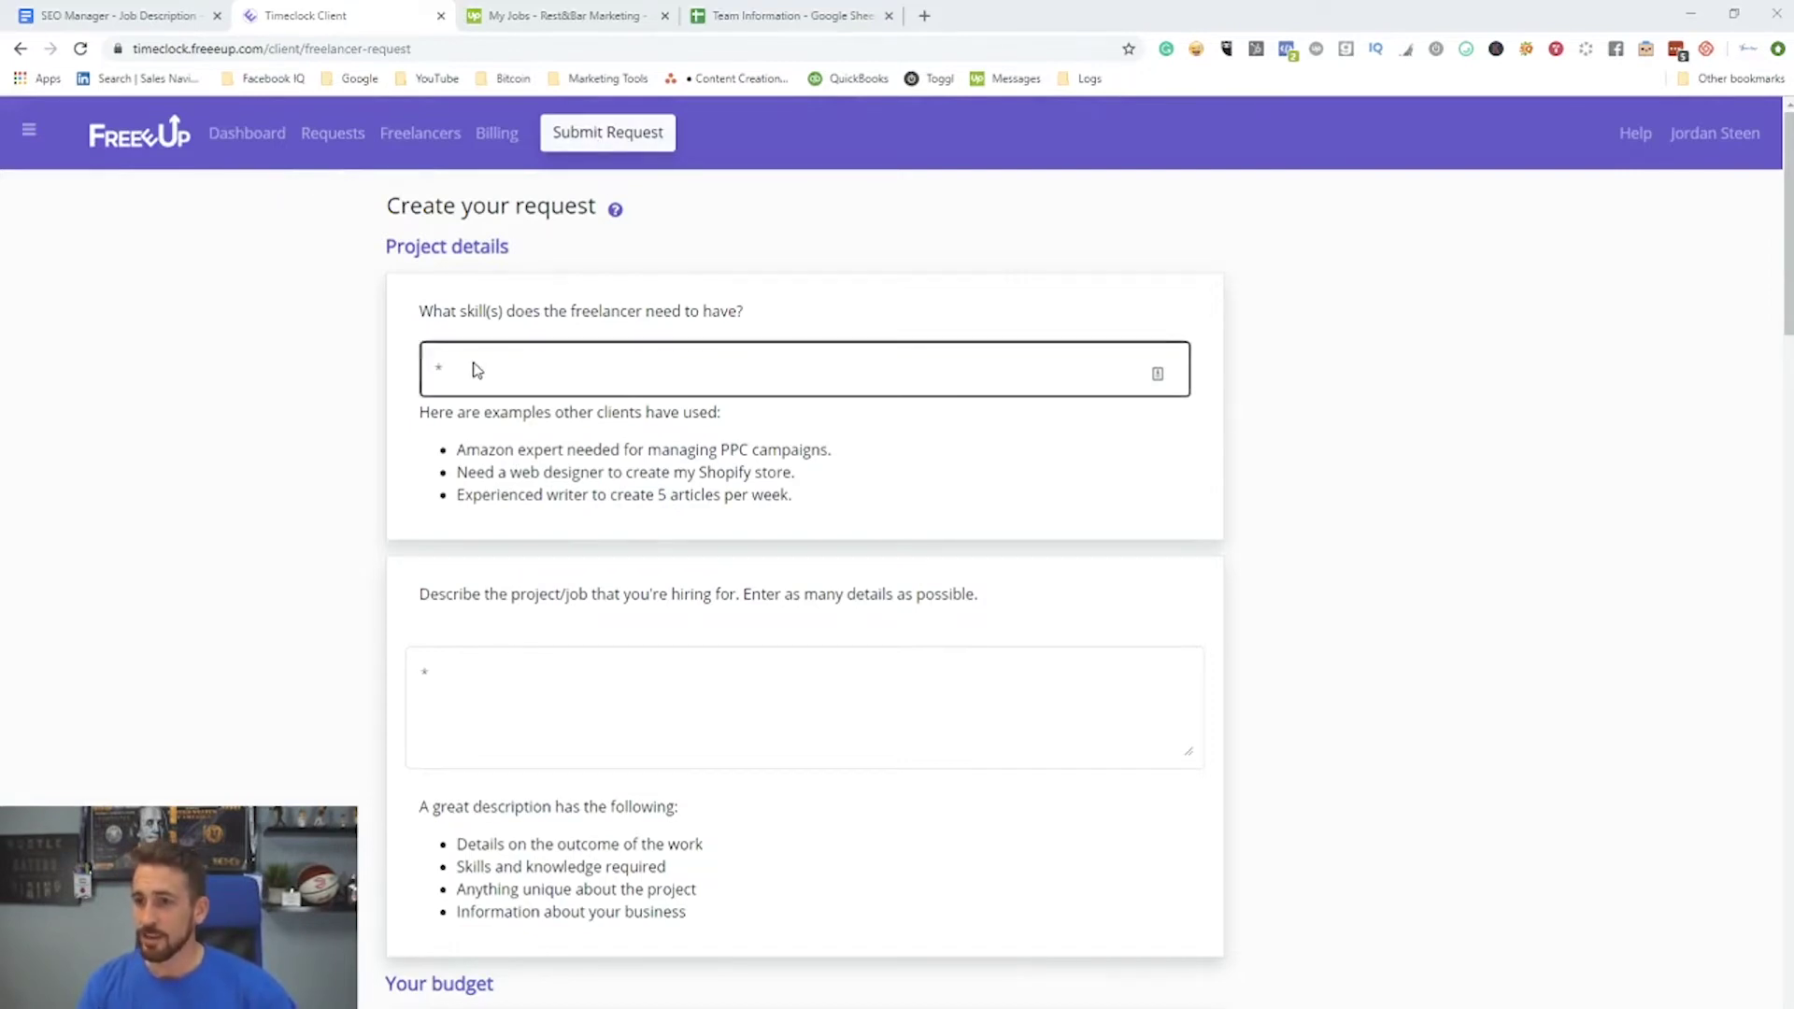
left_click(173, 17)
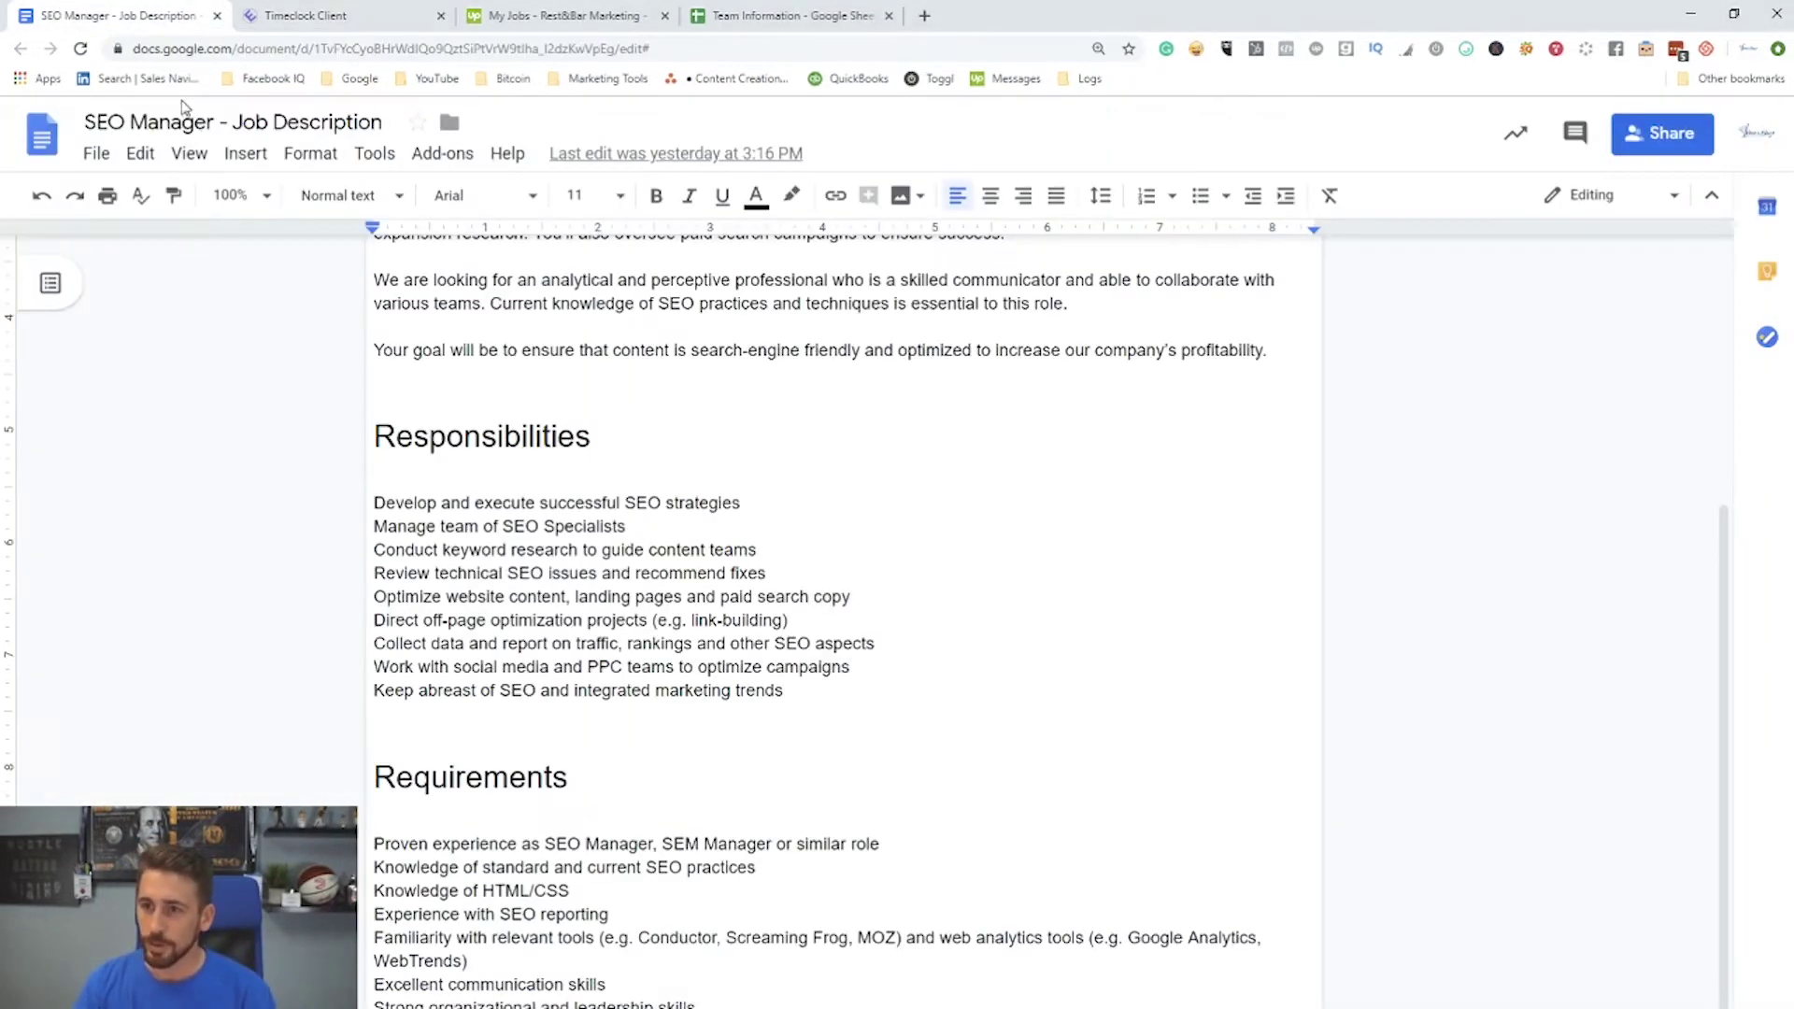
left_click(311, 20)
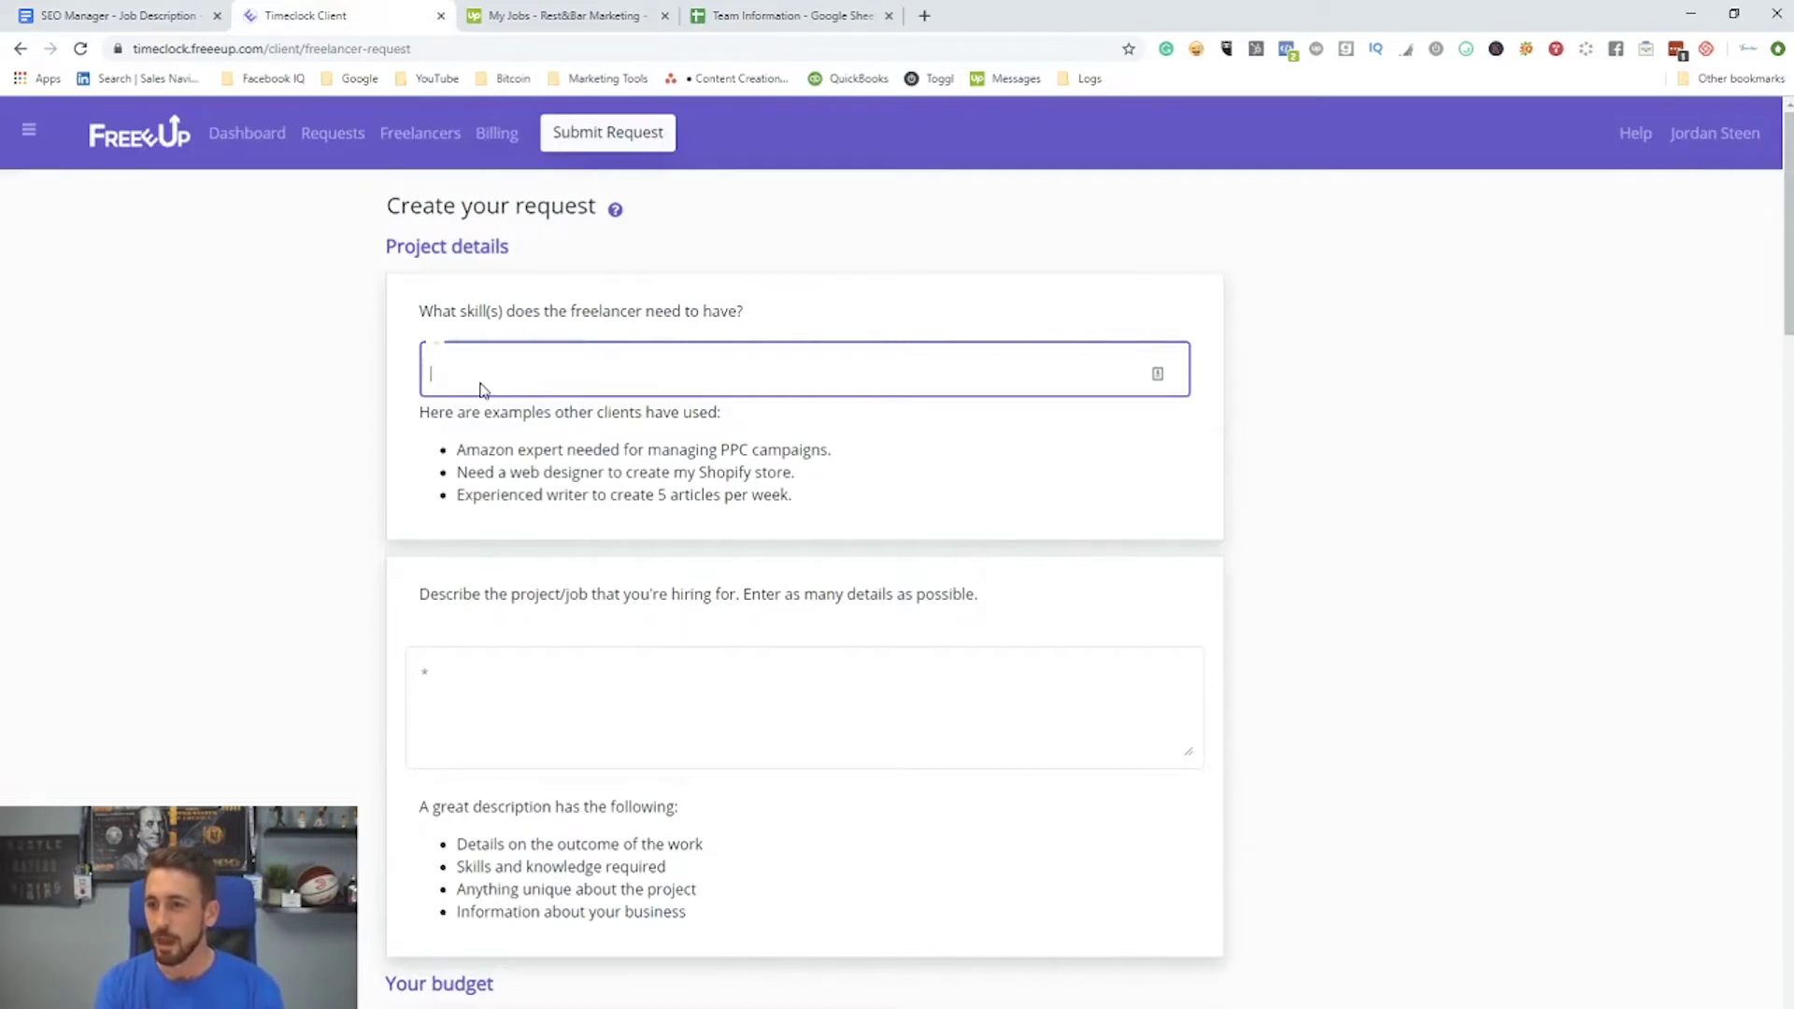
left_click(591, 16)
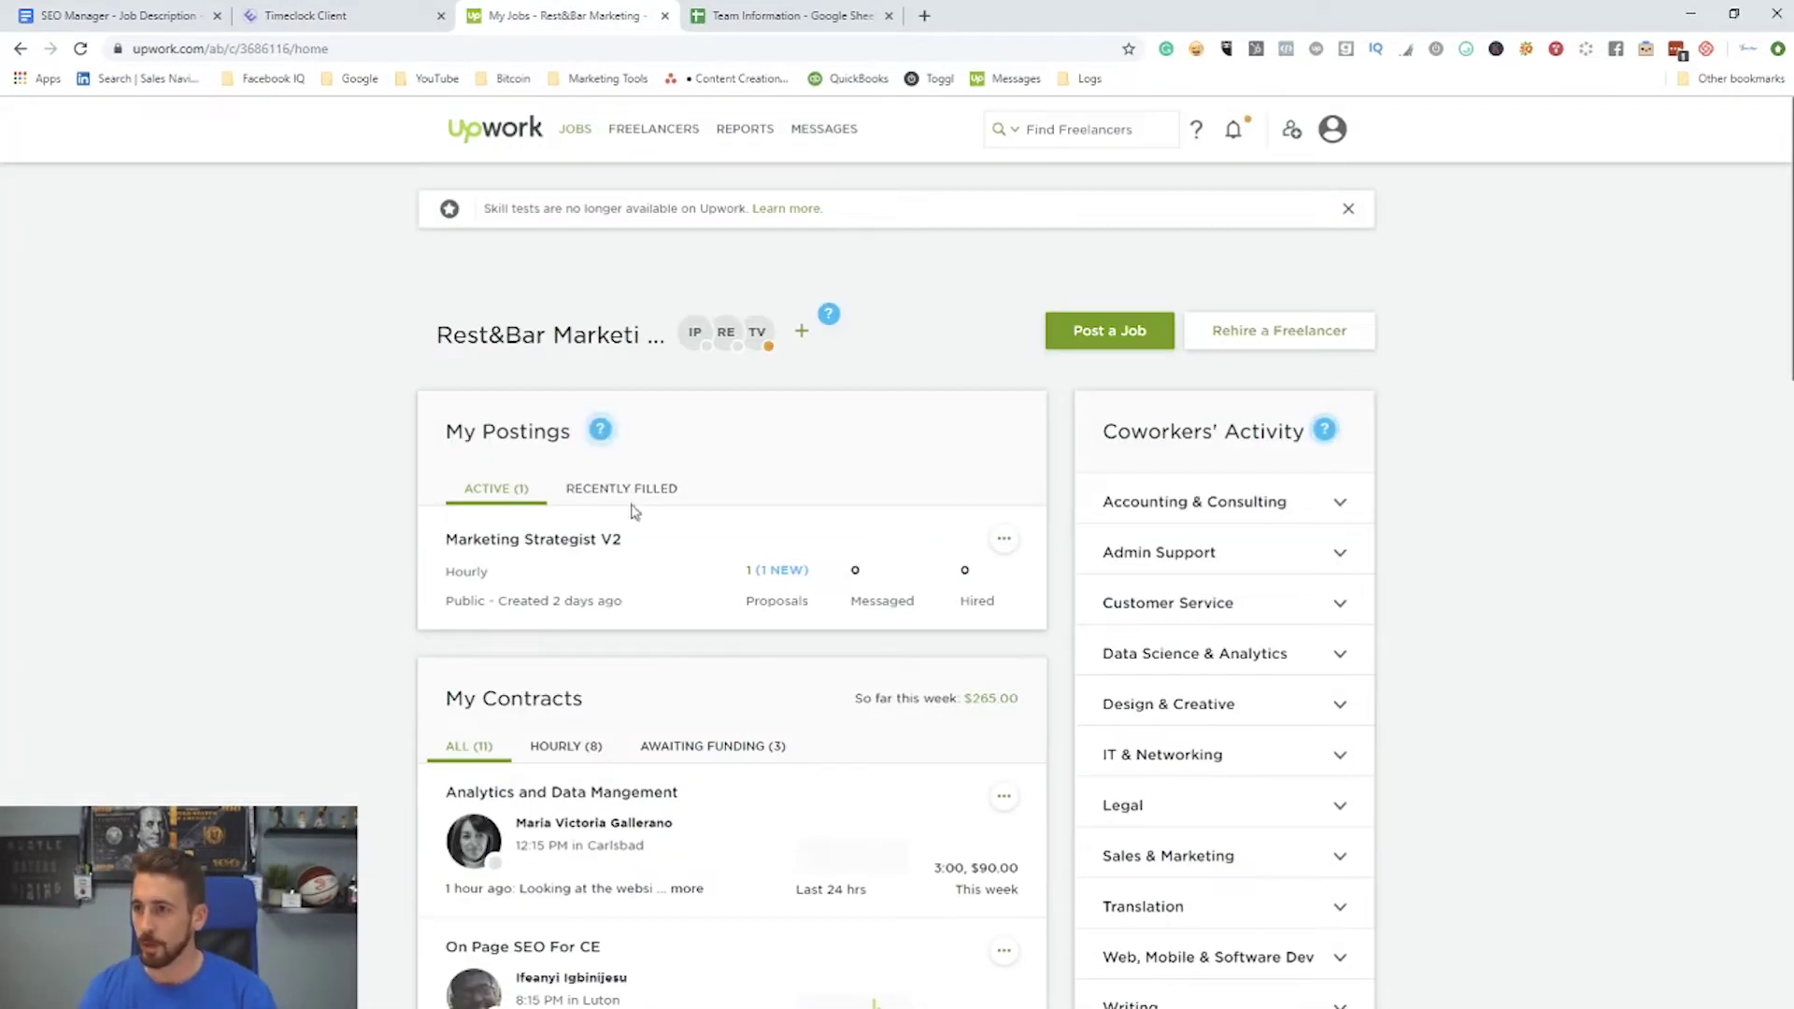
left_click(293, 12)
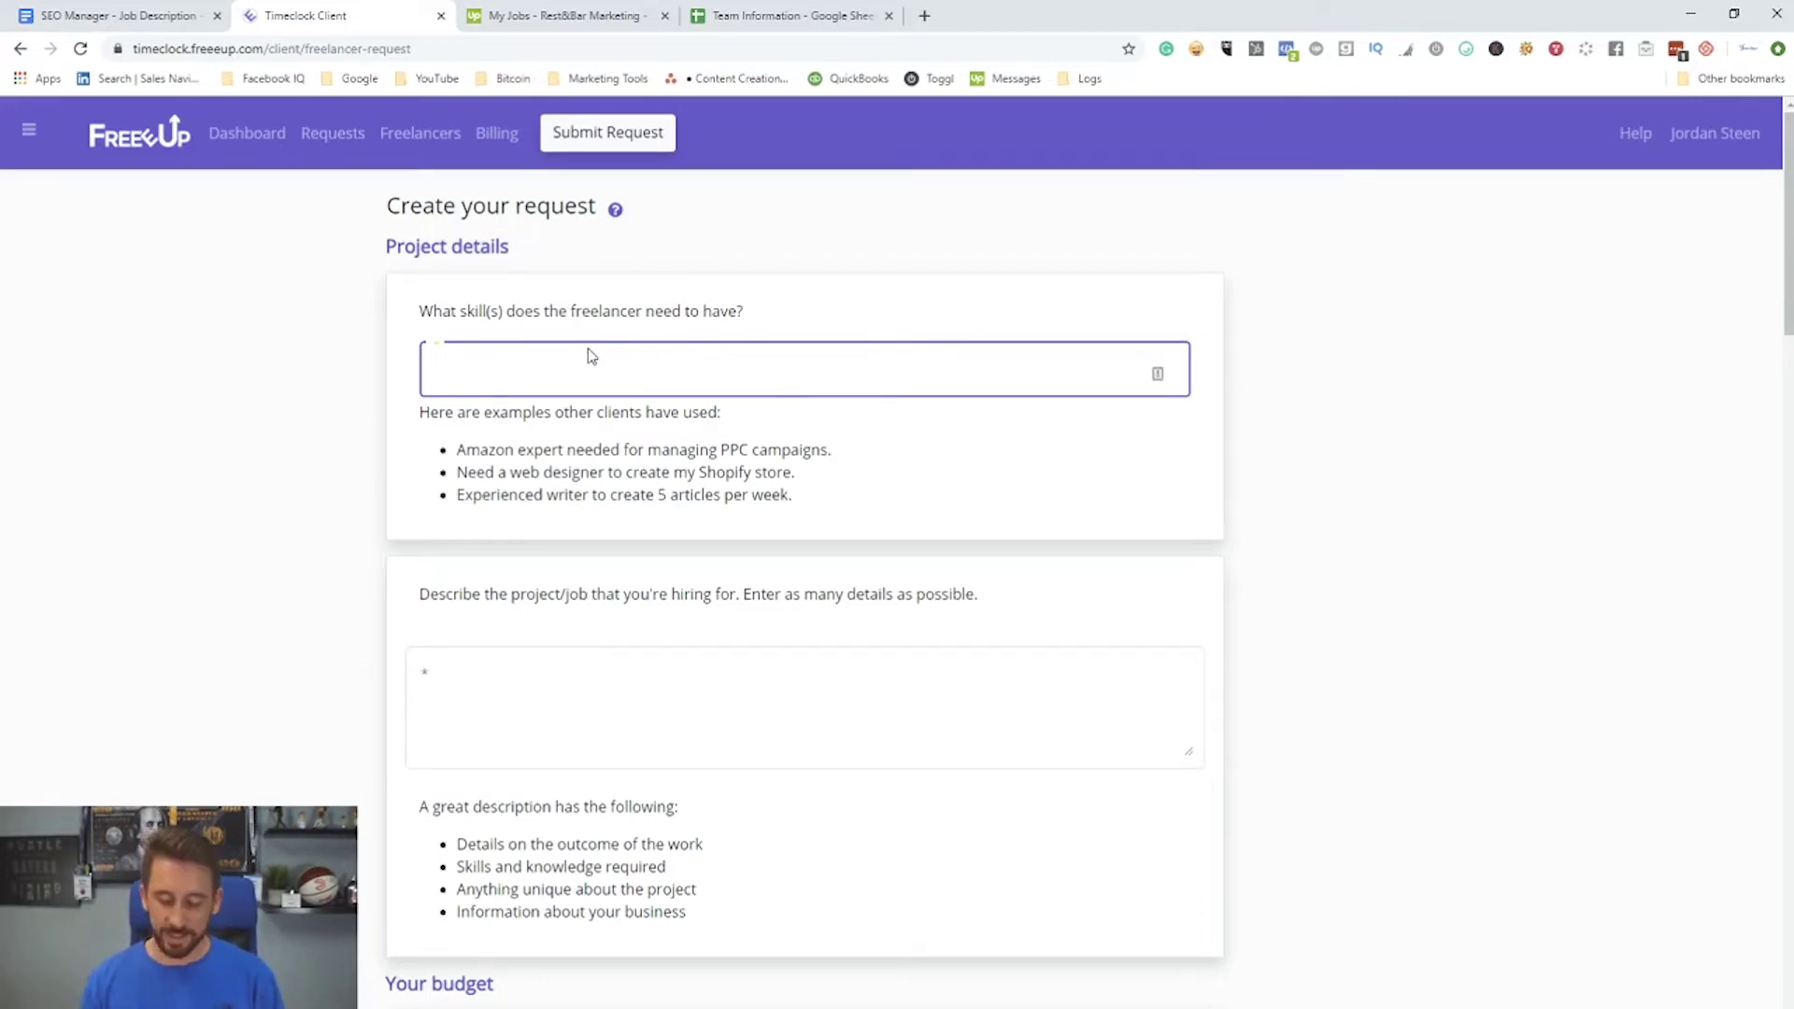
Step: Enter "**ONGOING WORK** SEO MANAGER (On Page/Off Page/Local SEO)" as the skill the freelancer needs to have
type("*")
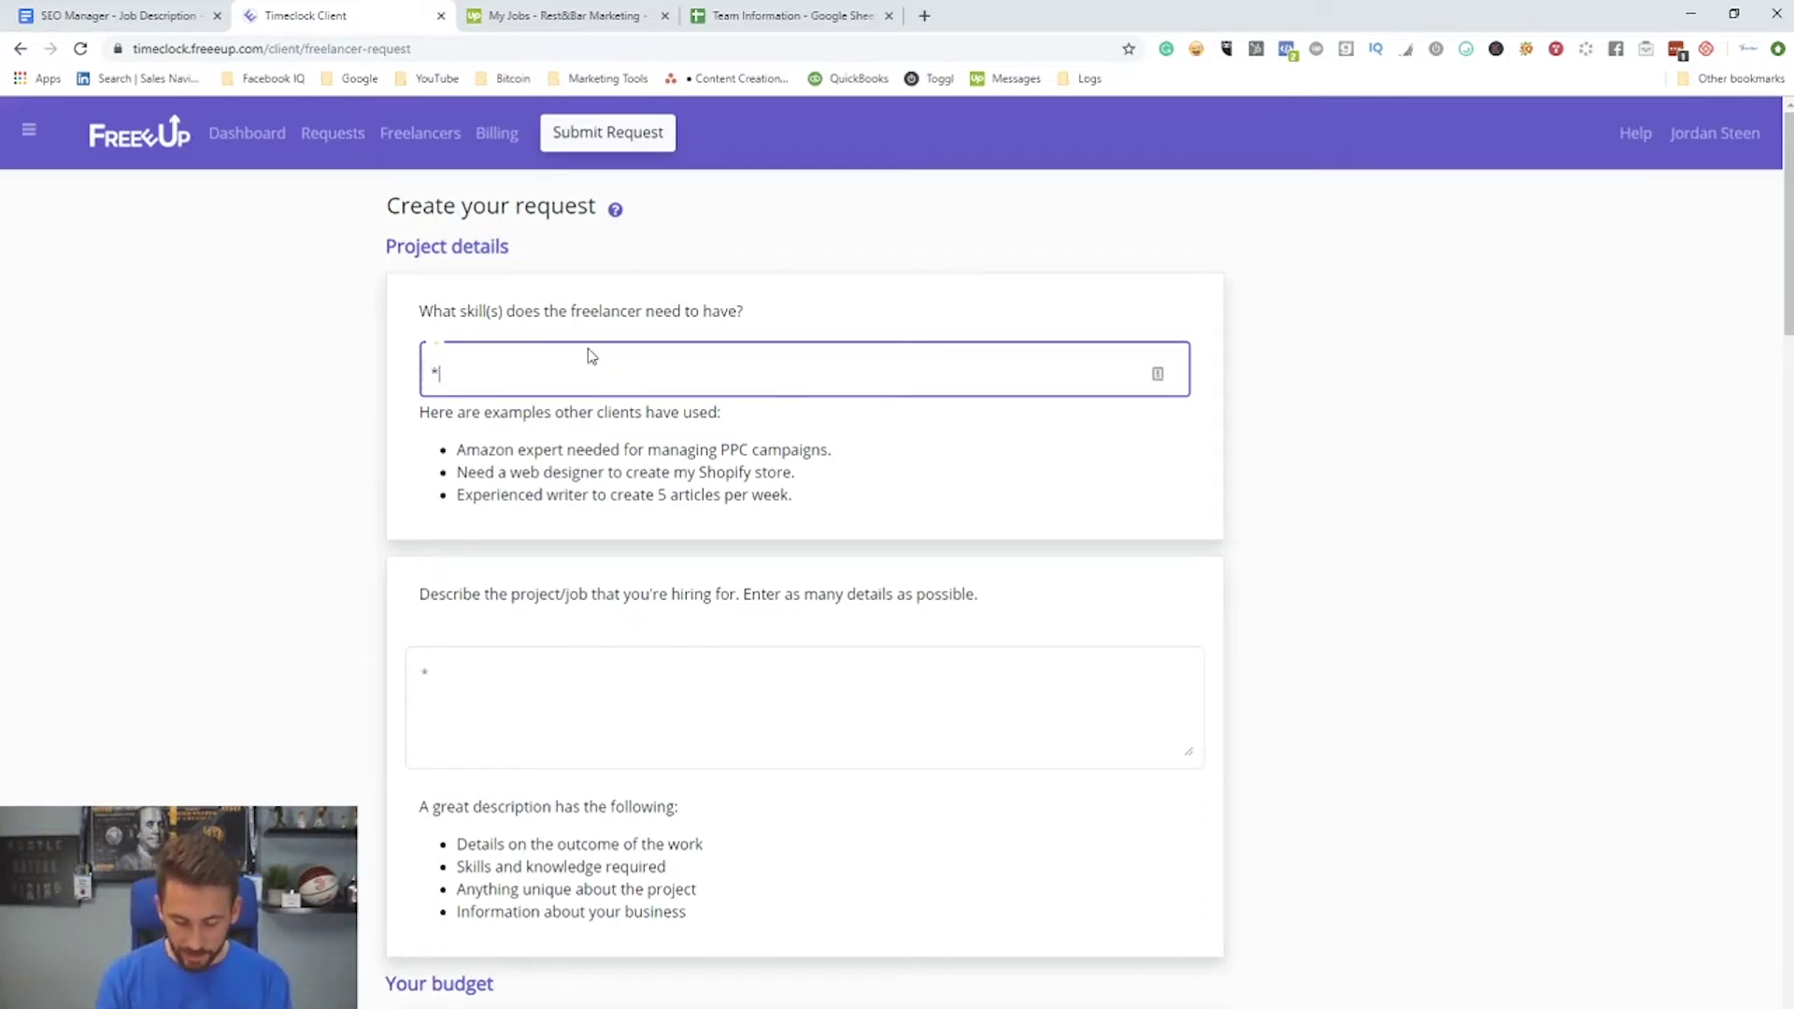
type("*ONG")
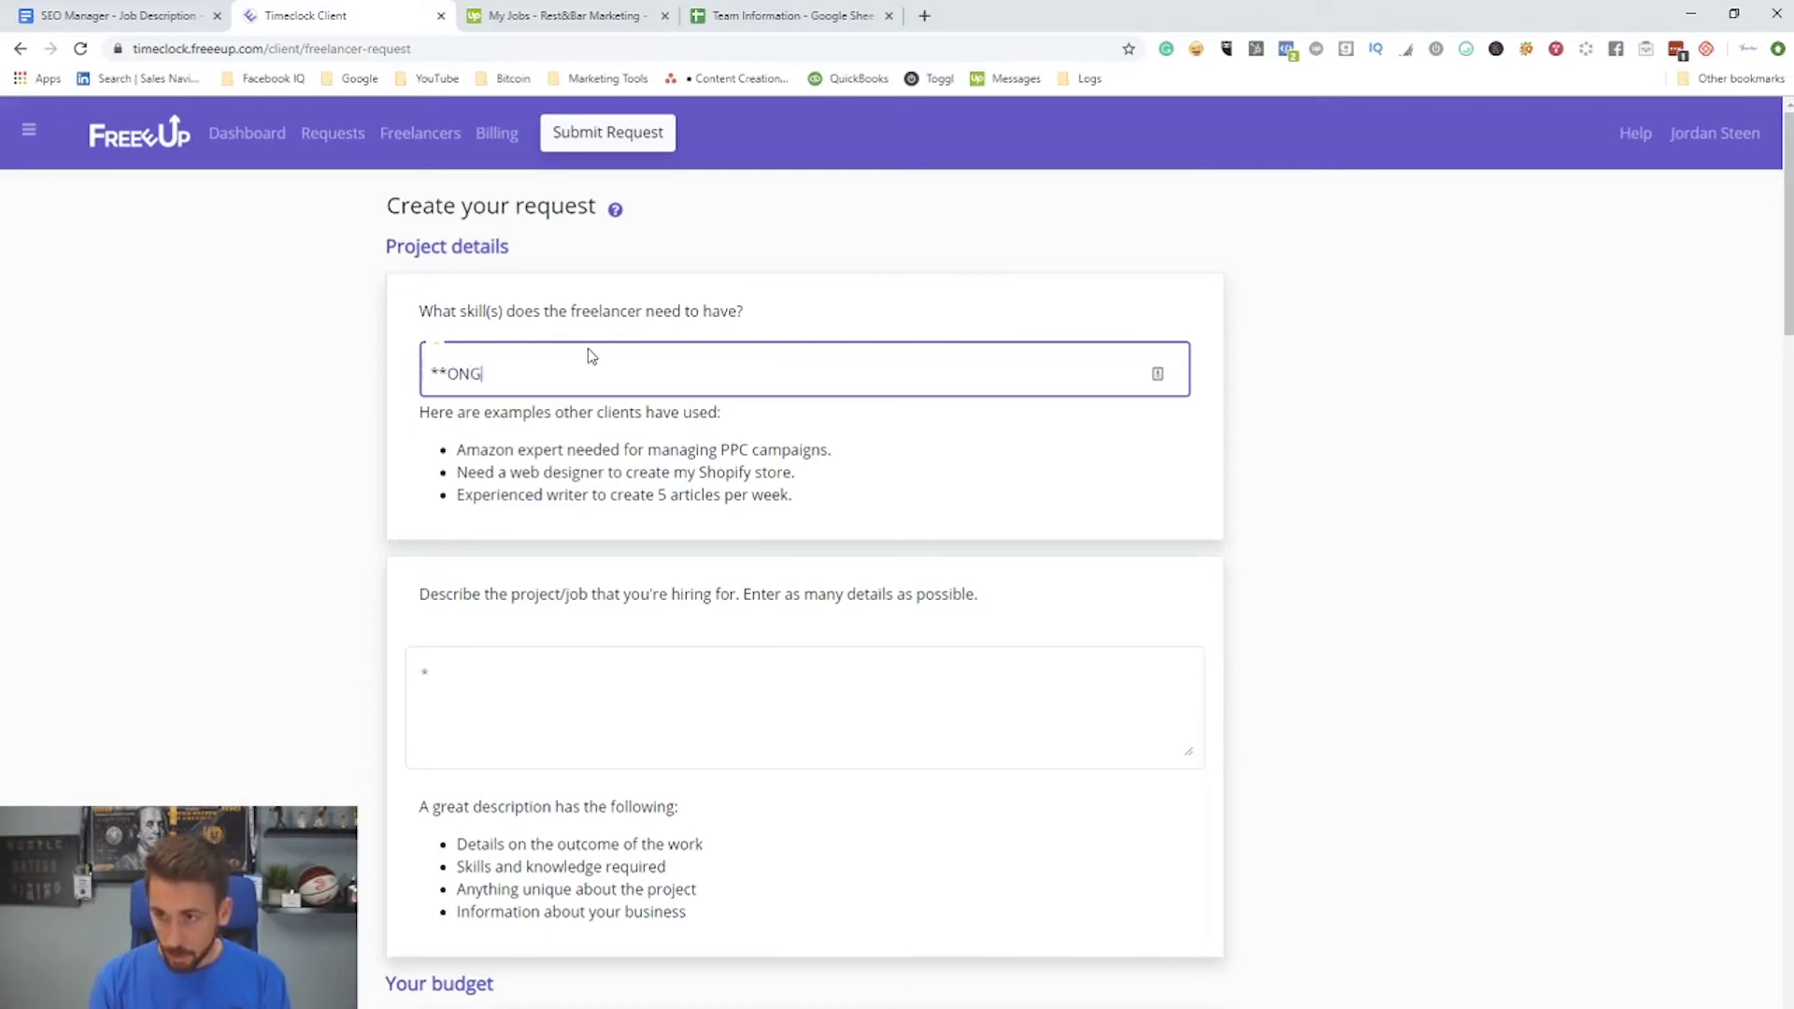
type("OING WORK**")
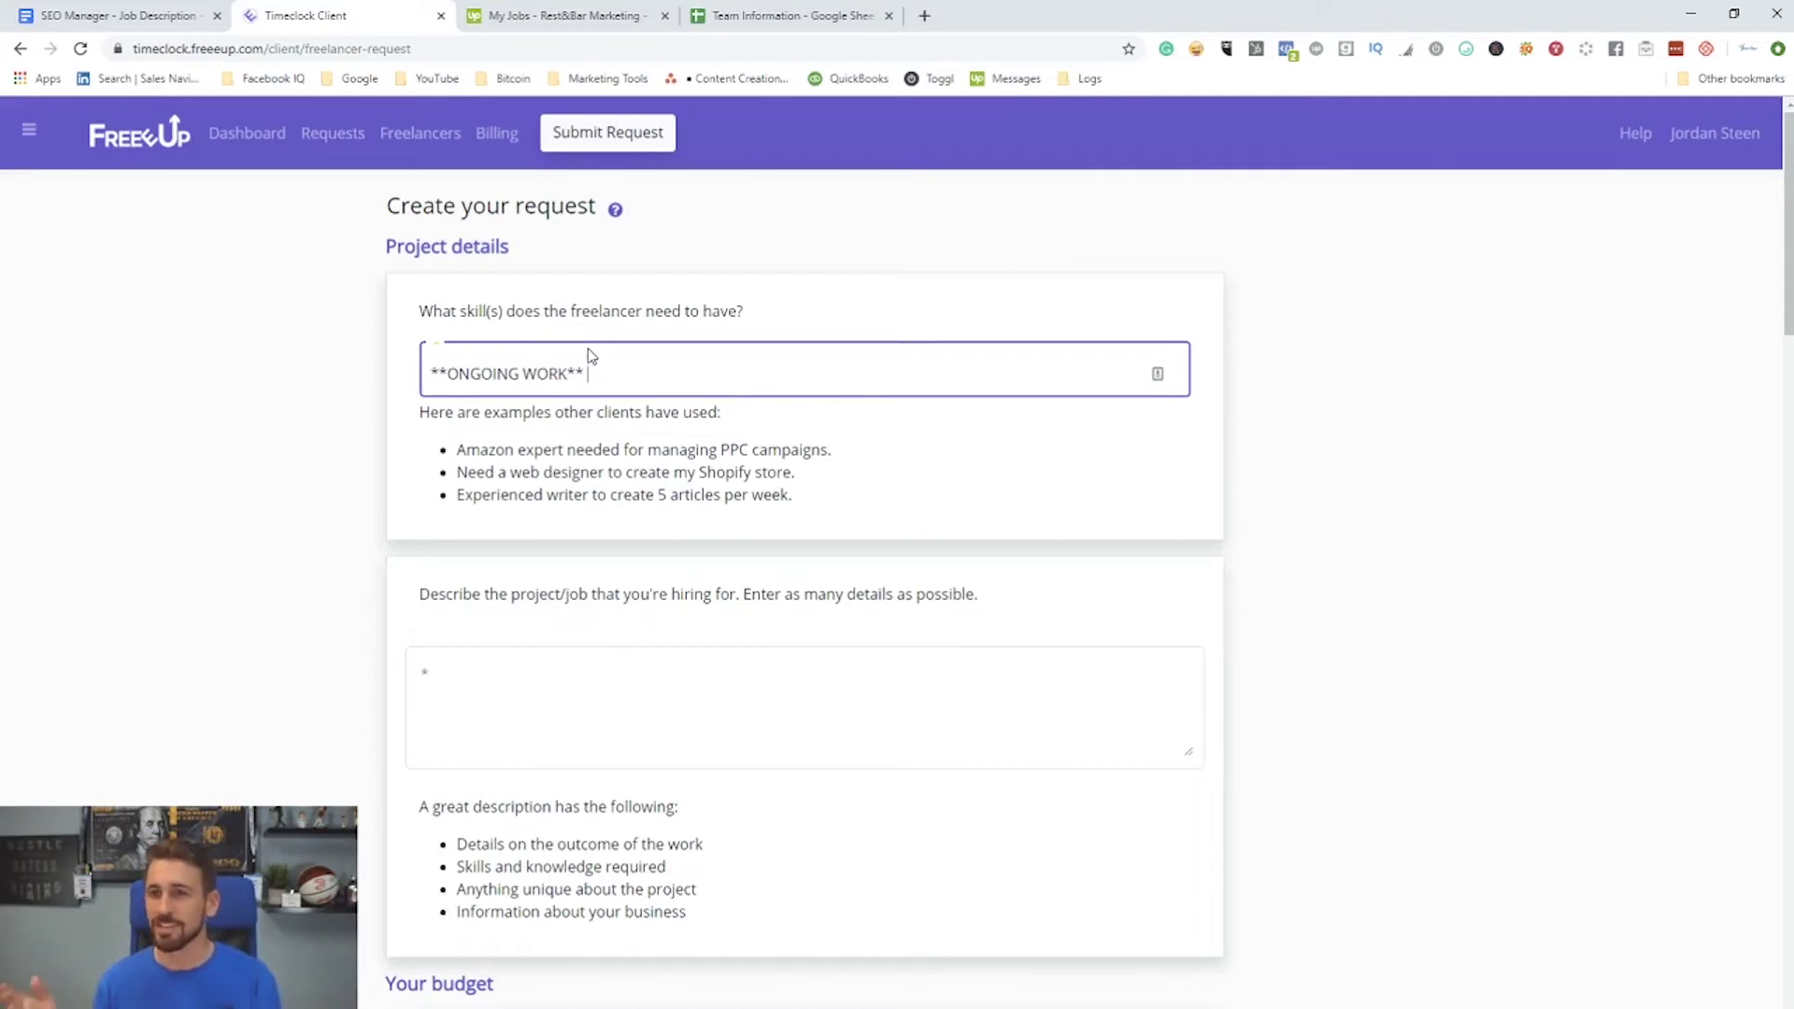
type(" SEO MANA")
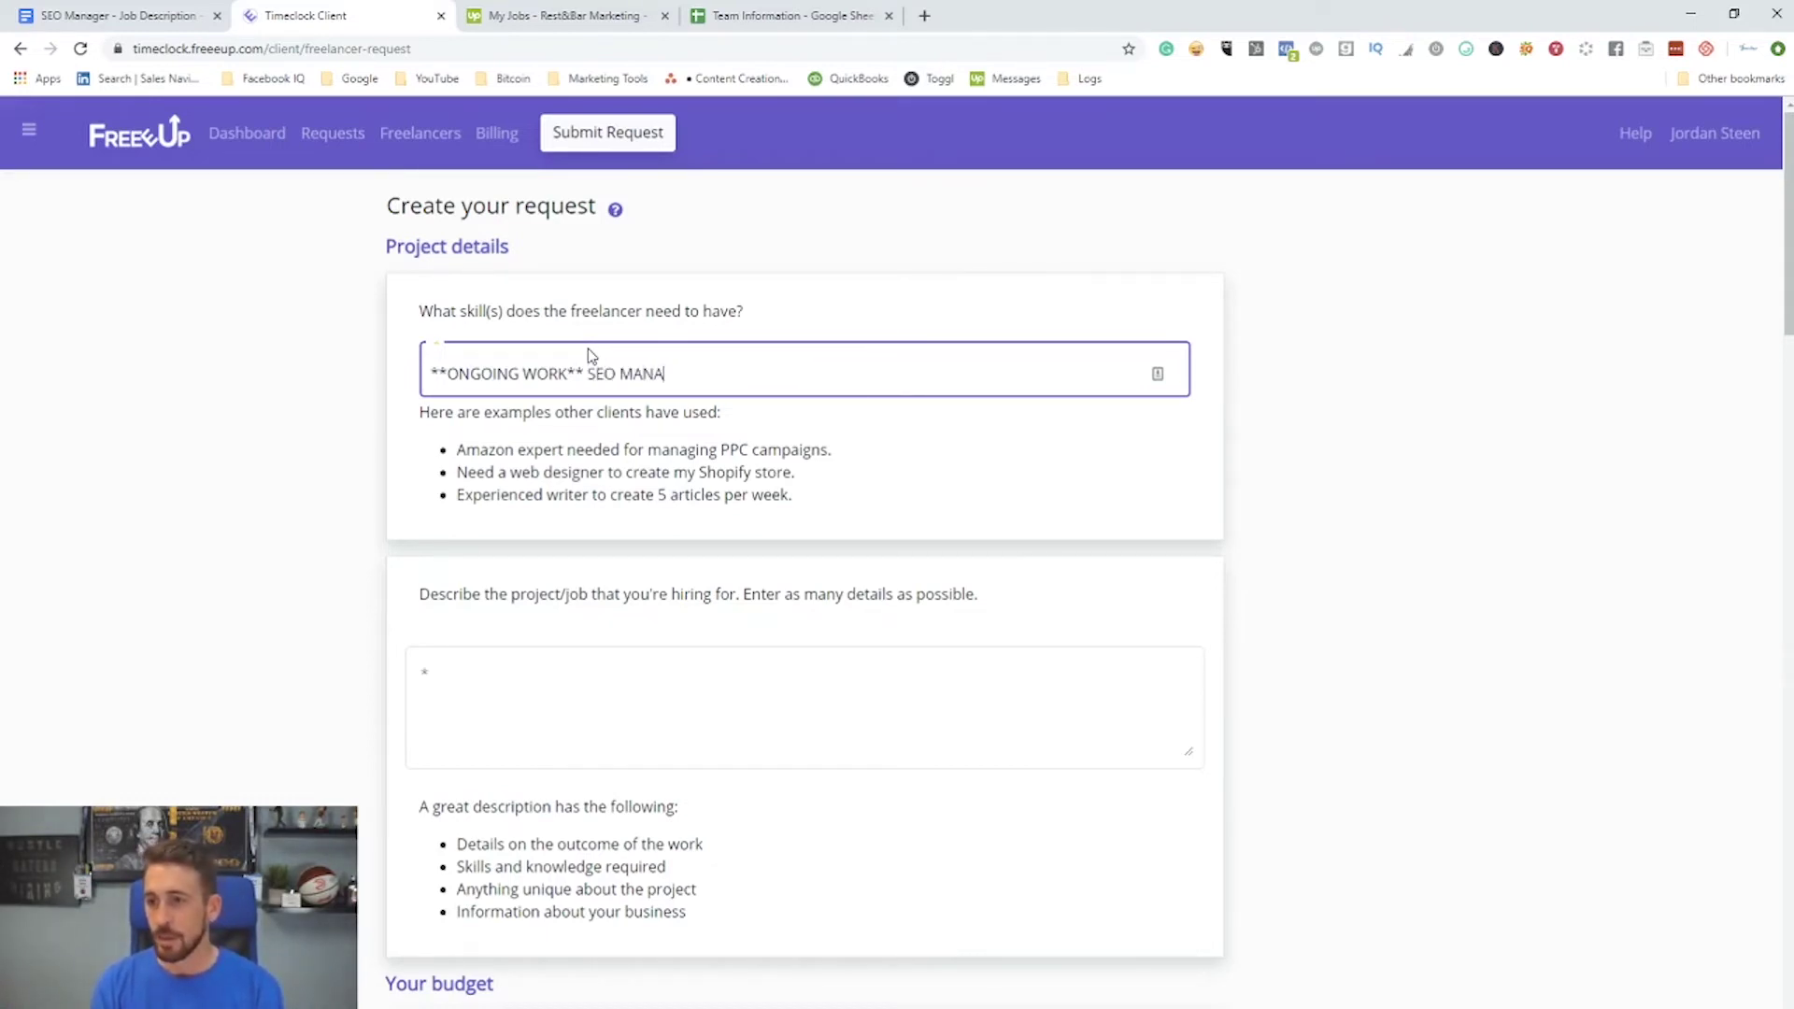
type("GER (On Page")
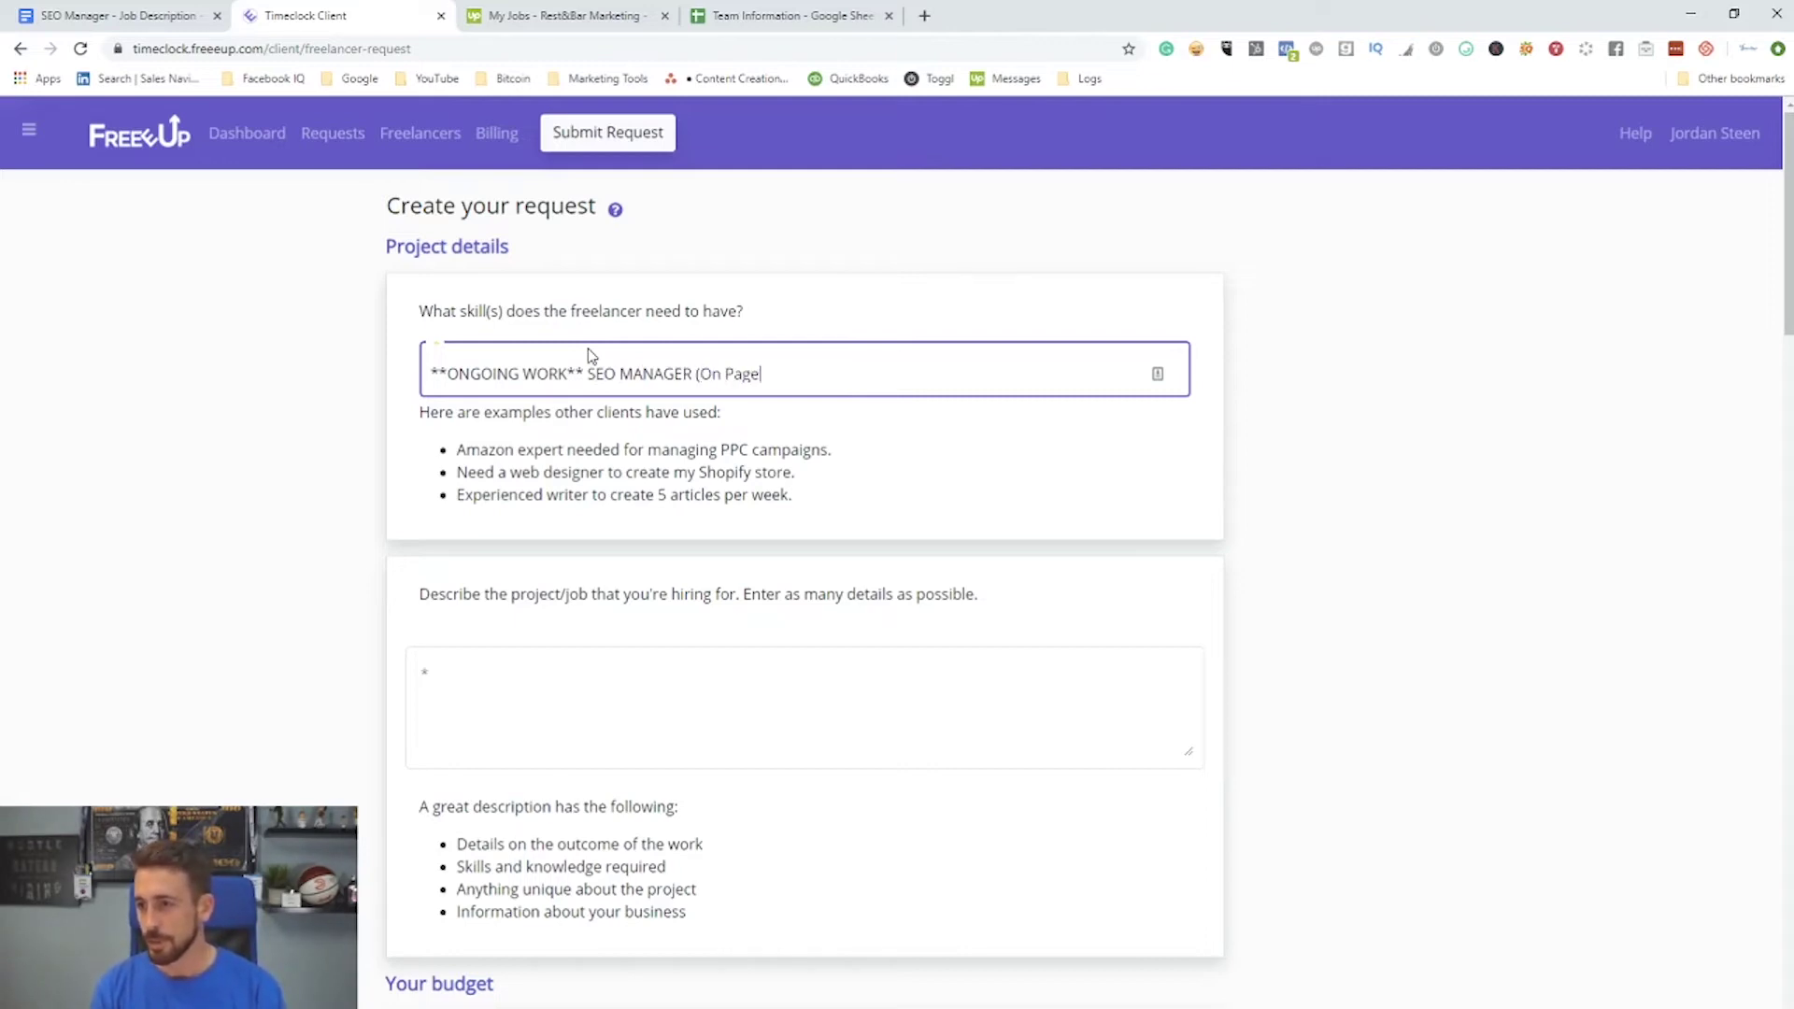
type("/Off Page/")
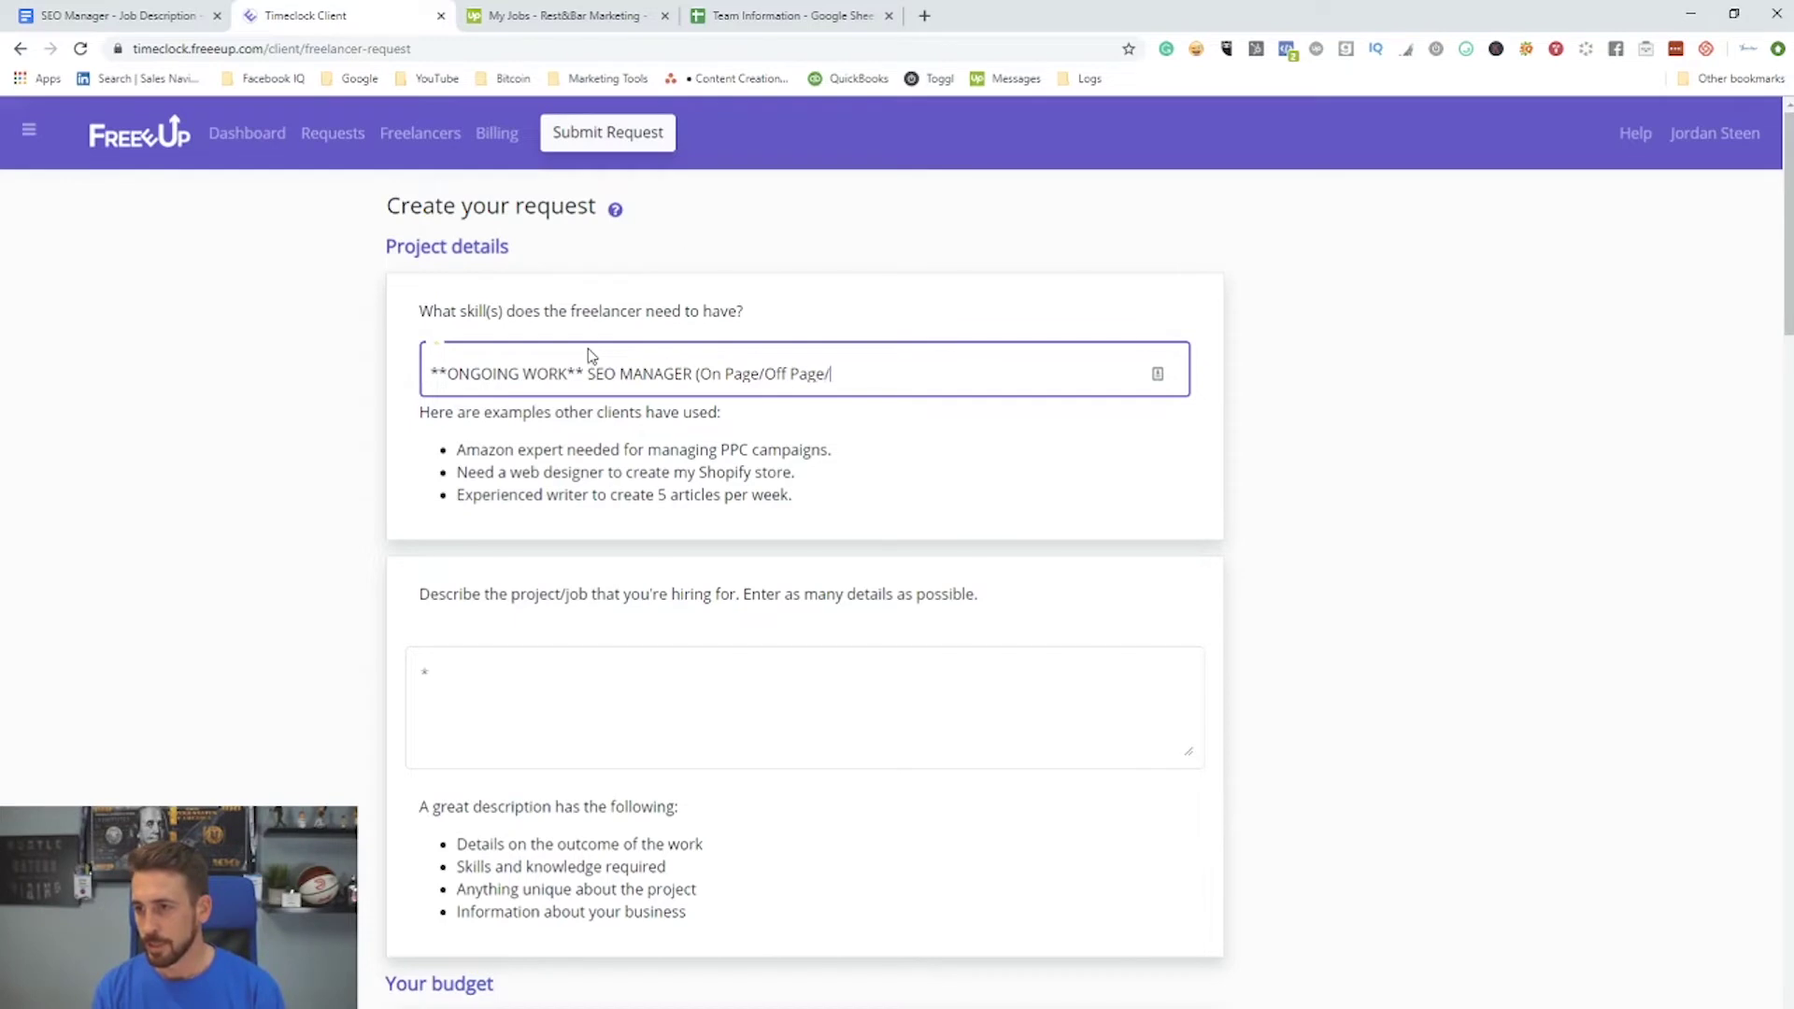
type("Local SEO")
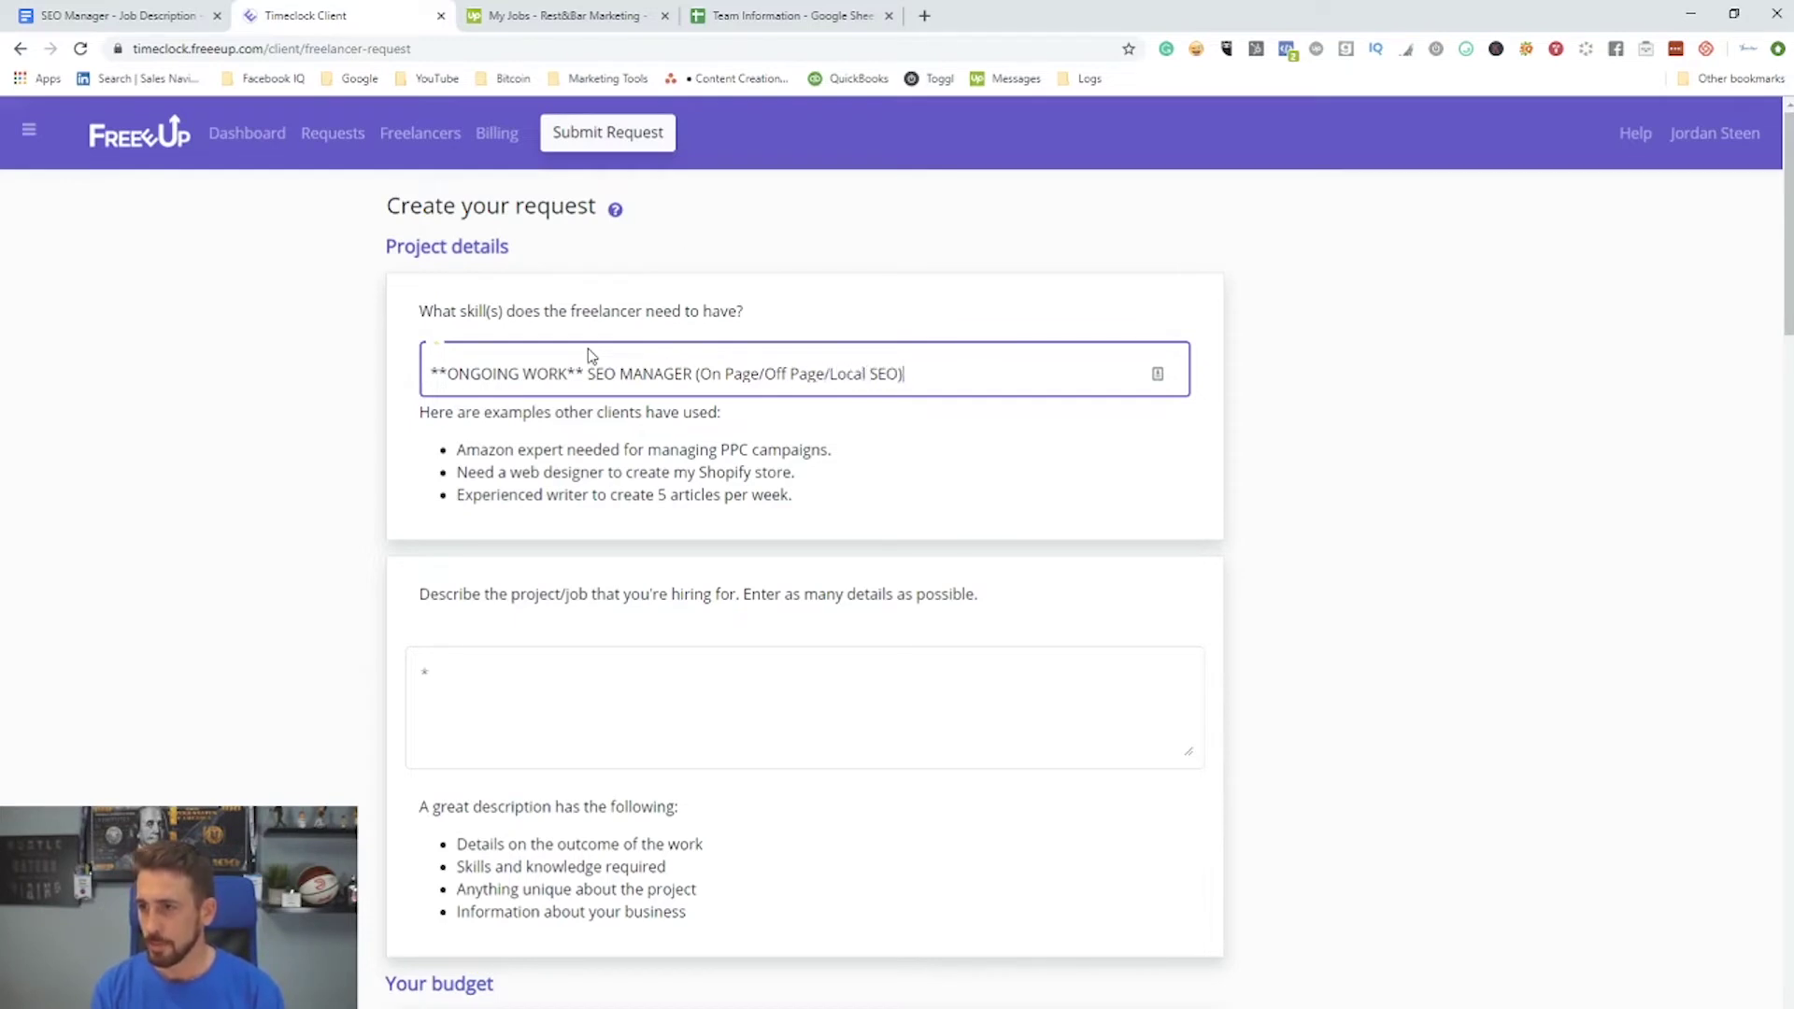
left_click(584, 532)
left_click_drag(964, 365, 368, 373)
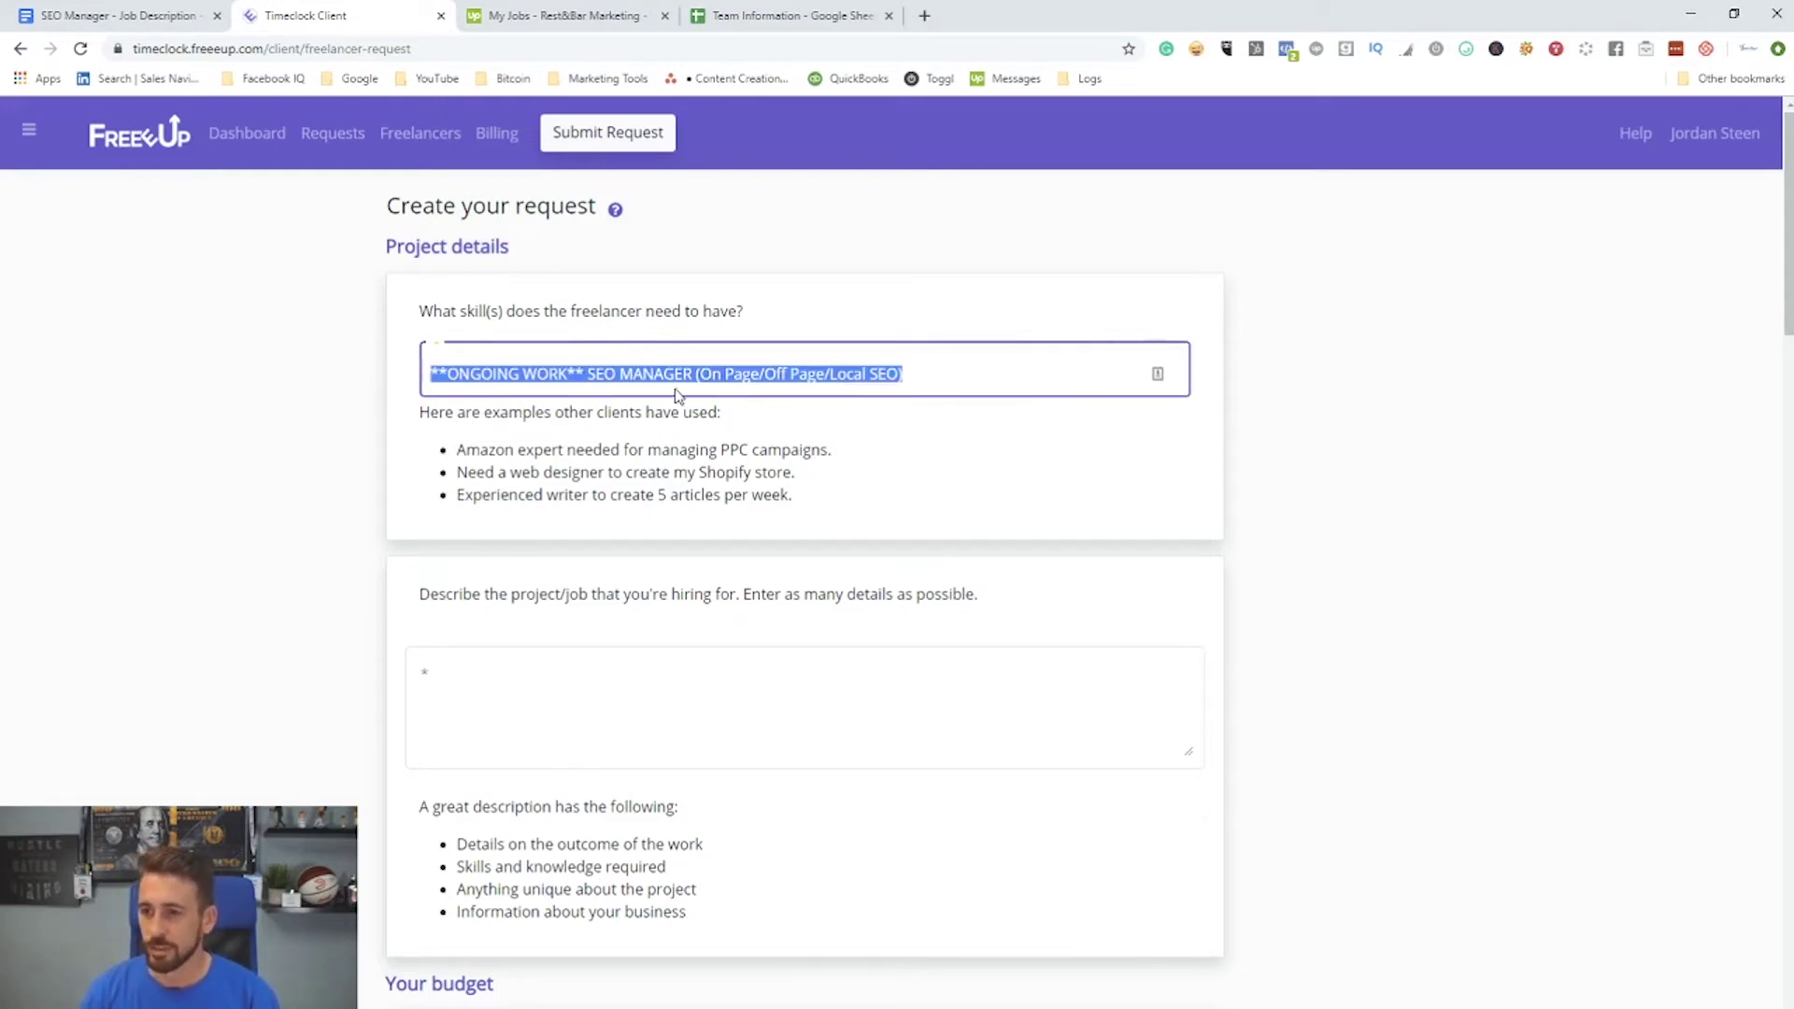
left_click(632, 443)
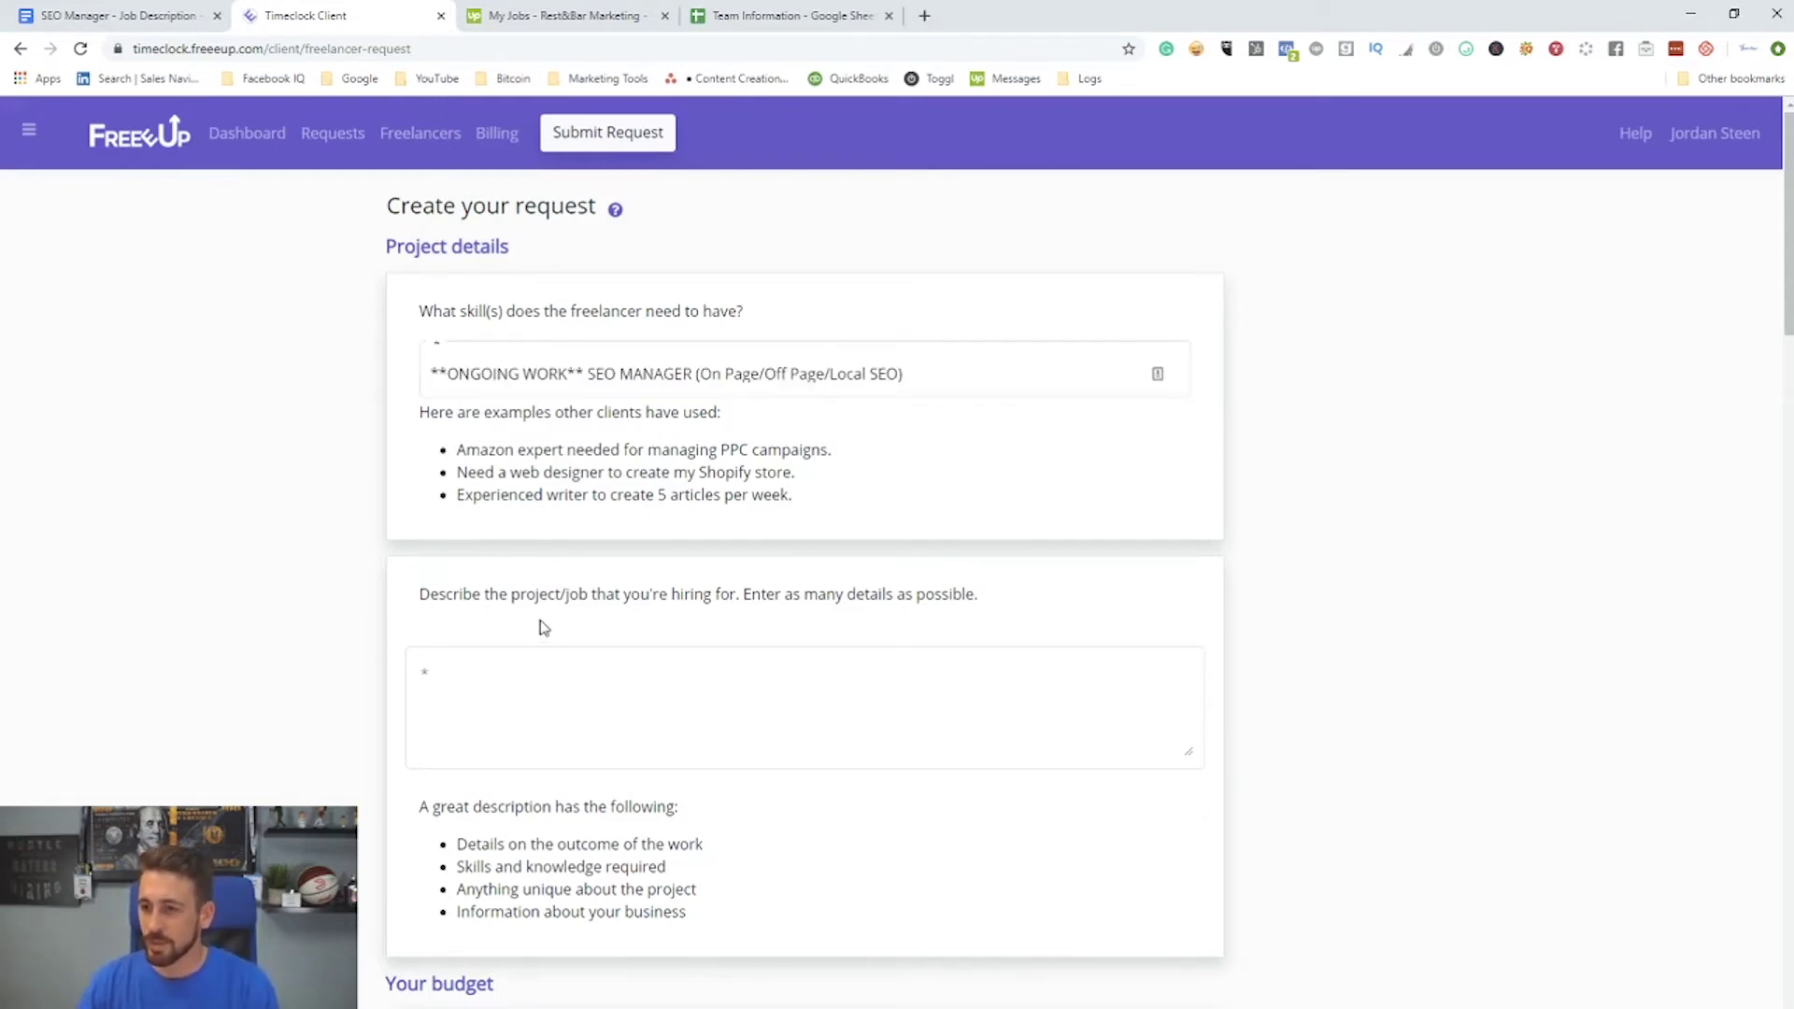
Step: Copy the three Job brief paragraphs from the SEO Manager document into the request's project description and review them
left_click(145, 17)
scroll(402, 480, "up", 4)
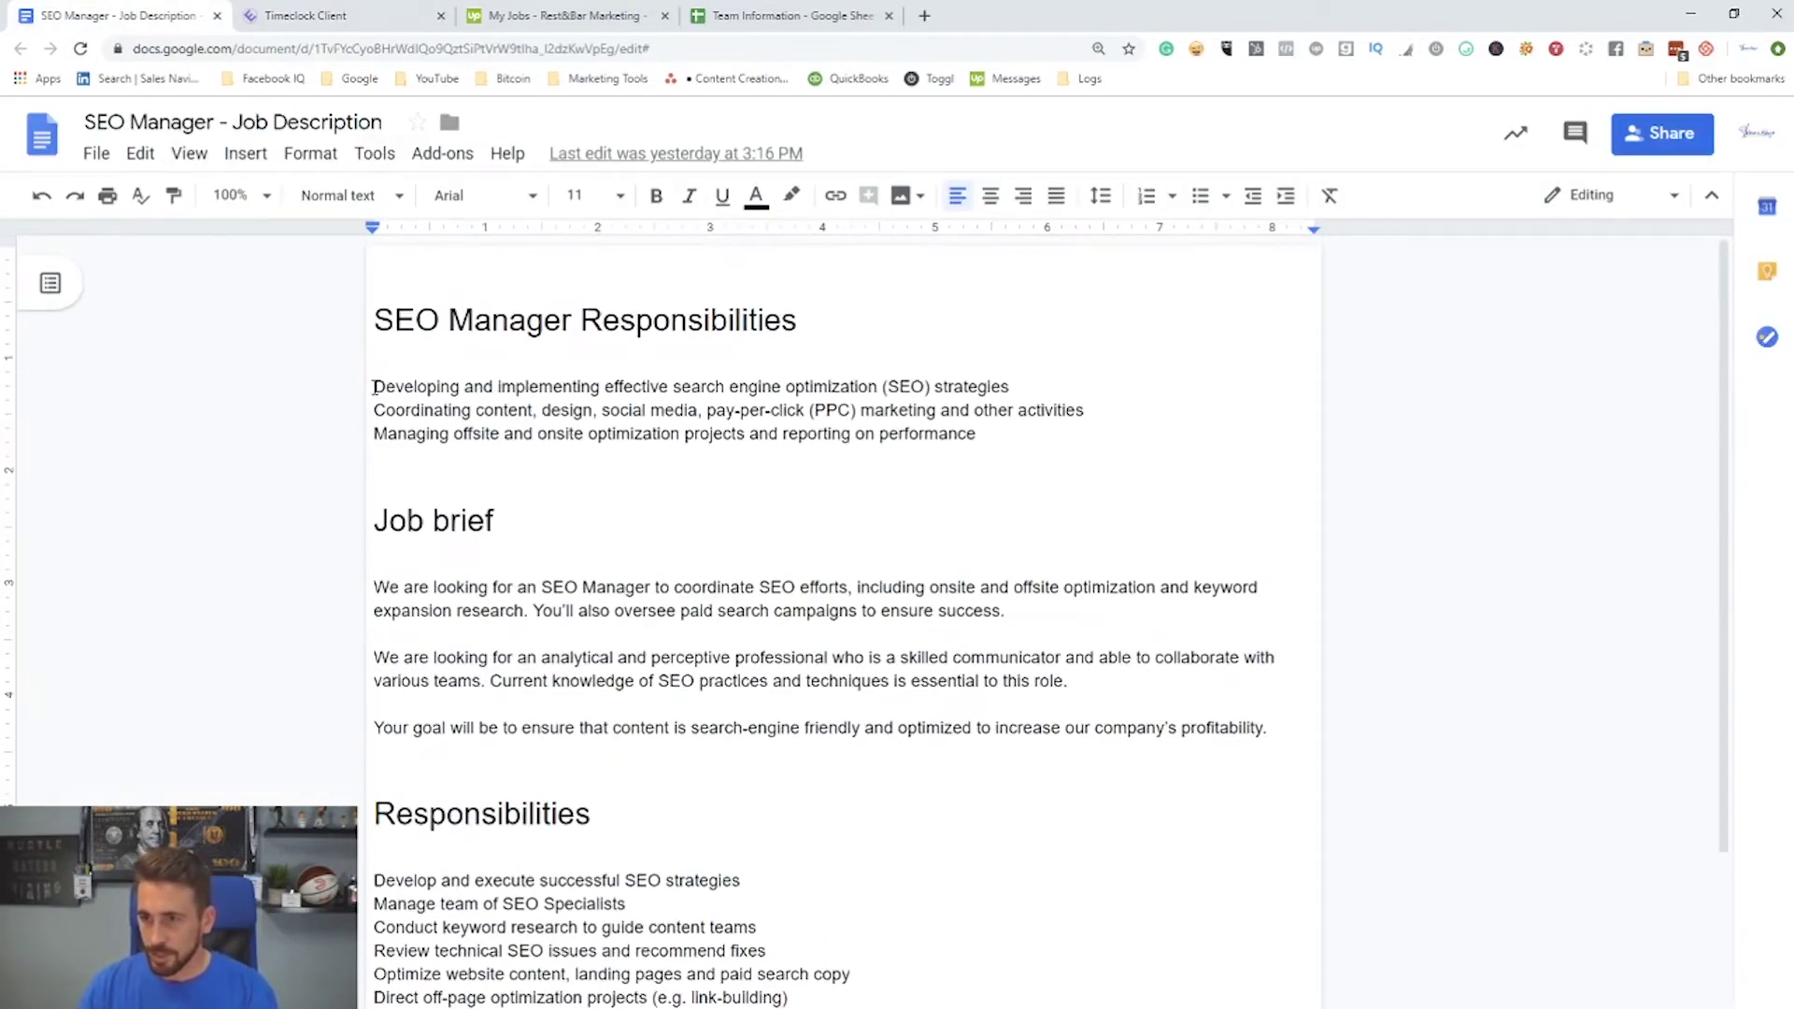
left_click_drag(379, 587, 1269, 745)
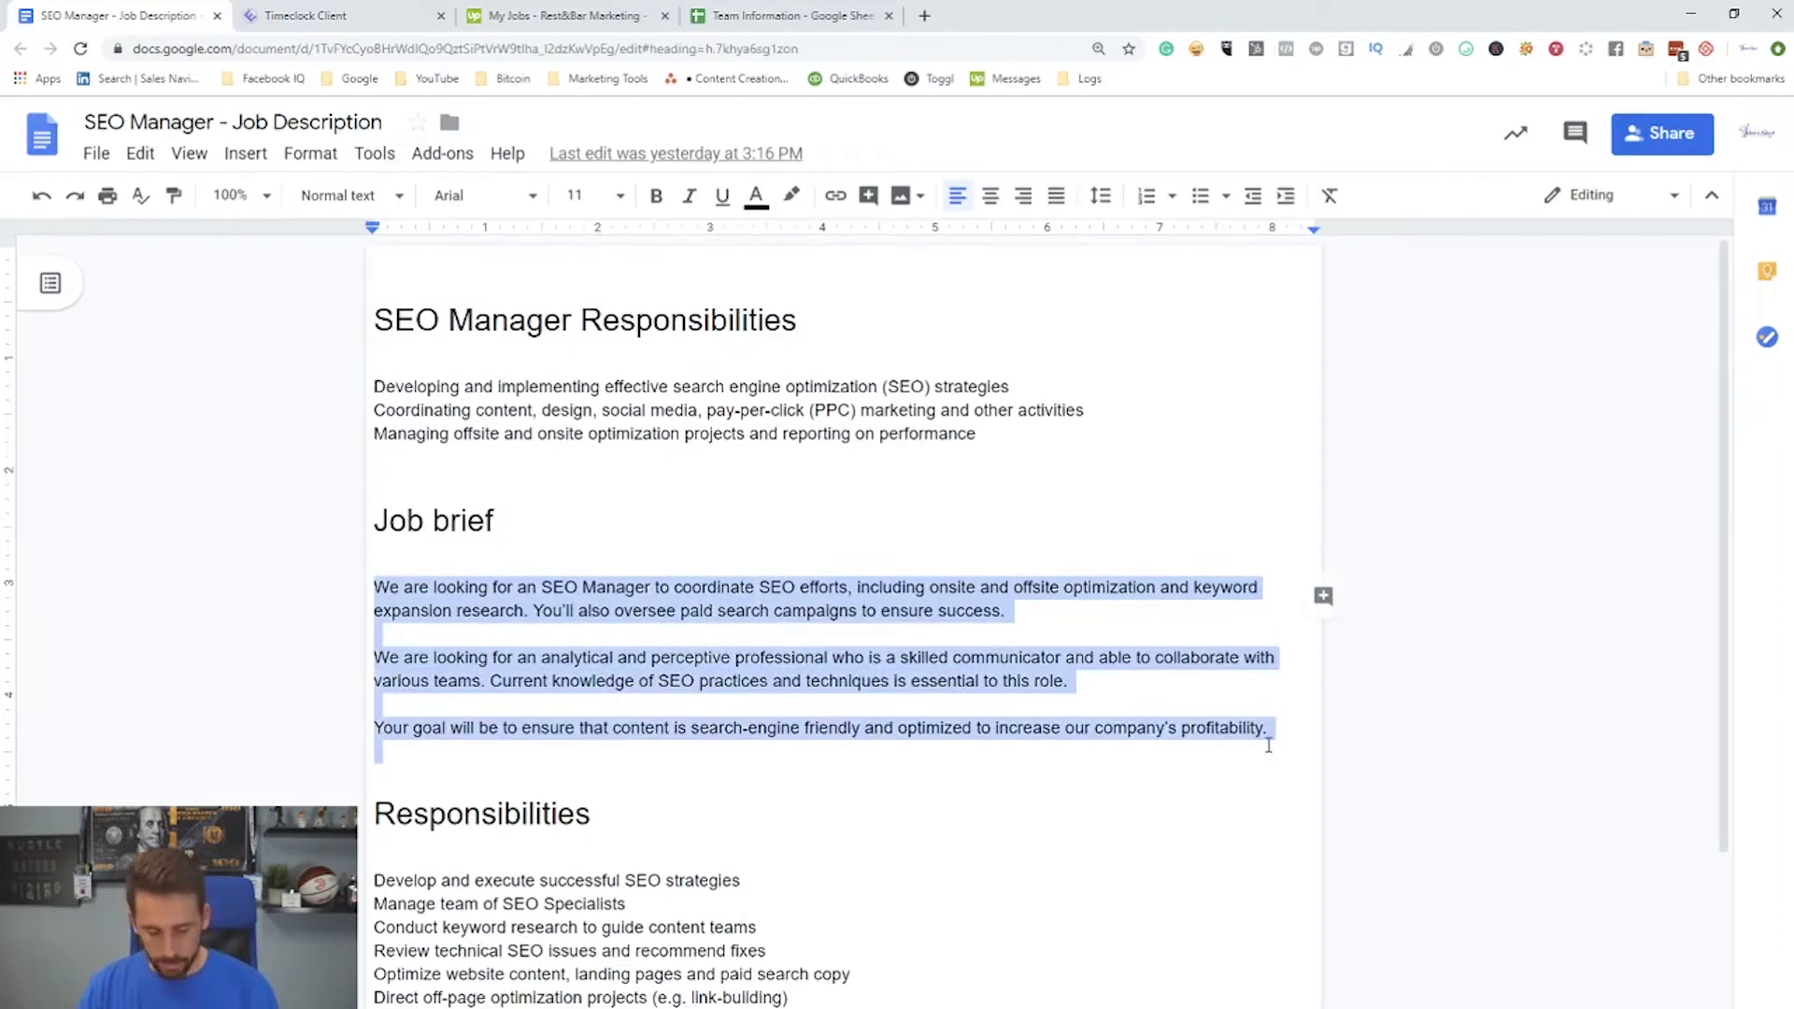
left_click(303, 15)
left_click(603, 659)
type("We are looking for an SEO Manager to coordinate SEO efforts, including onsite and offsite optimization and keyword expansion research. You'll also oversee paid search campaigns to ensure success.  We are looking for an analytical and perceptive professional who is a skilled communicator and able to collaborate with various teams. Current knowledge of SEO practices and techniques is essential to this role.  Your goal will be to ensure that content is search engine friendly and optimized to increase our company's profitability.")
scroll(558, 690, "up", 2)
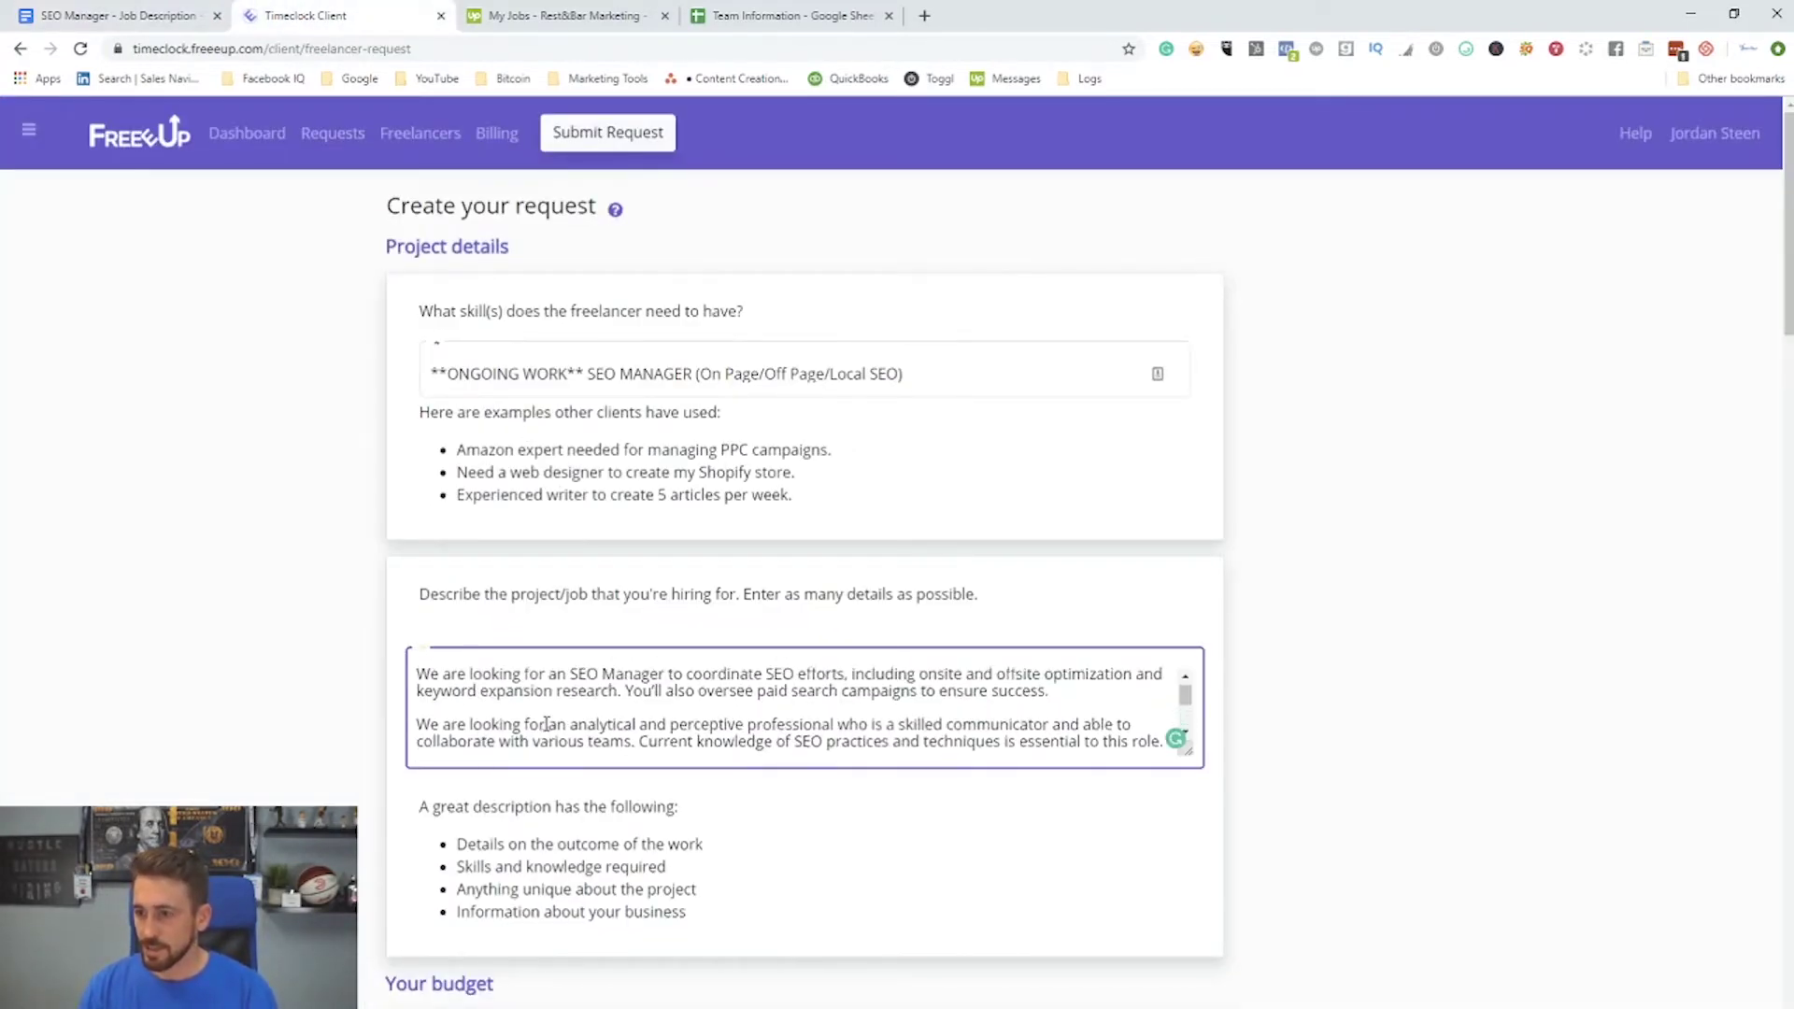
scroll(558, 690, "down", 2)
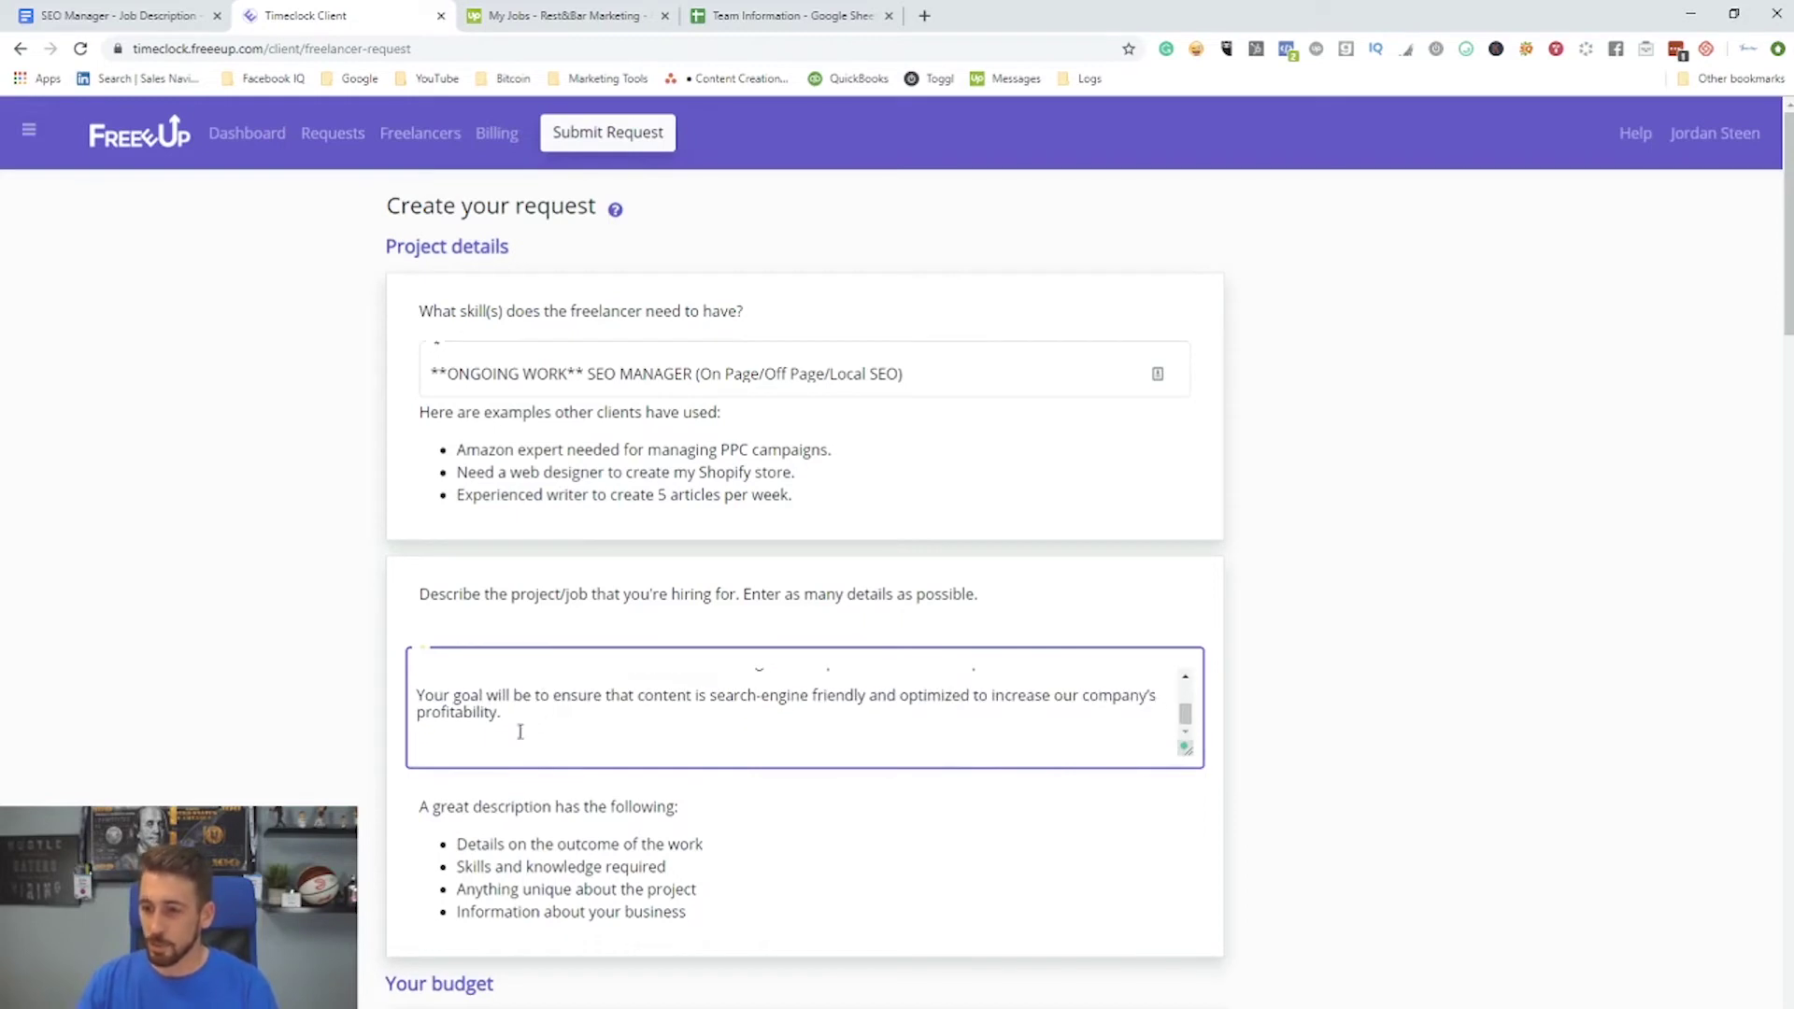
scroll(552, 716, "up", 3)
left_click_drag(614, 694, 449, 643)
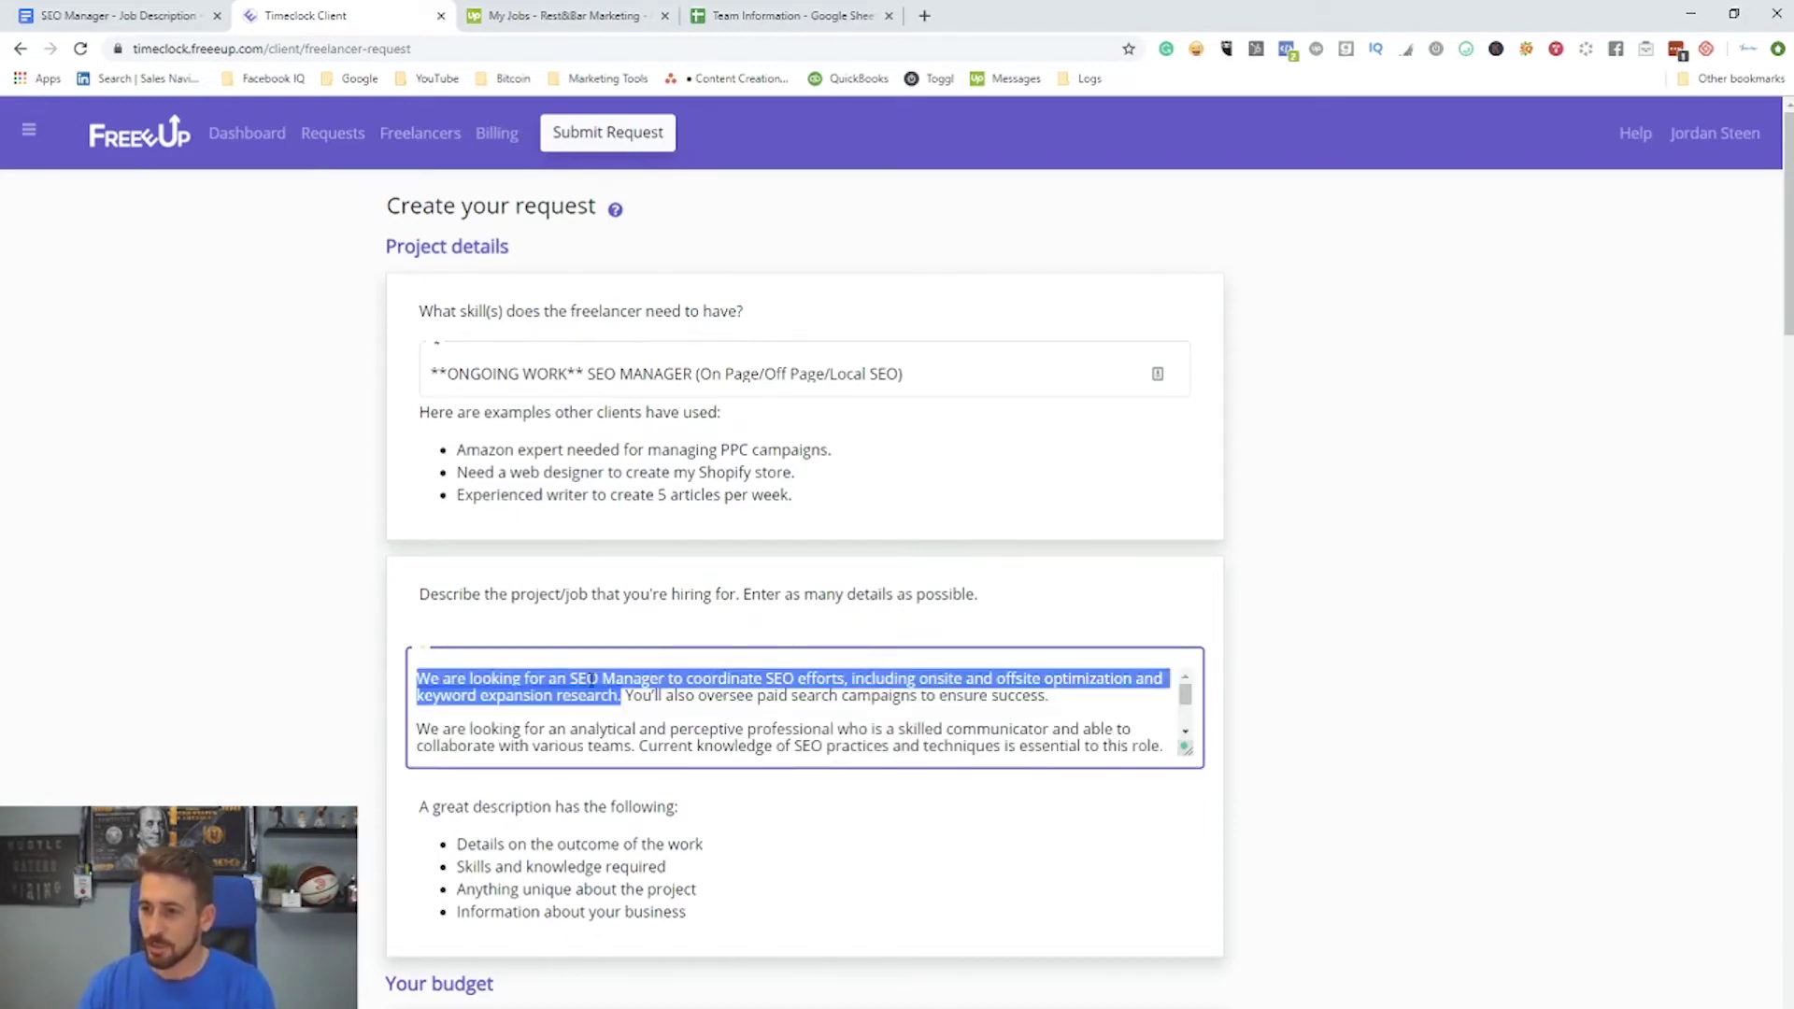
left_click(591, 680)
scroll(598, 712, "down", 3)
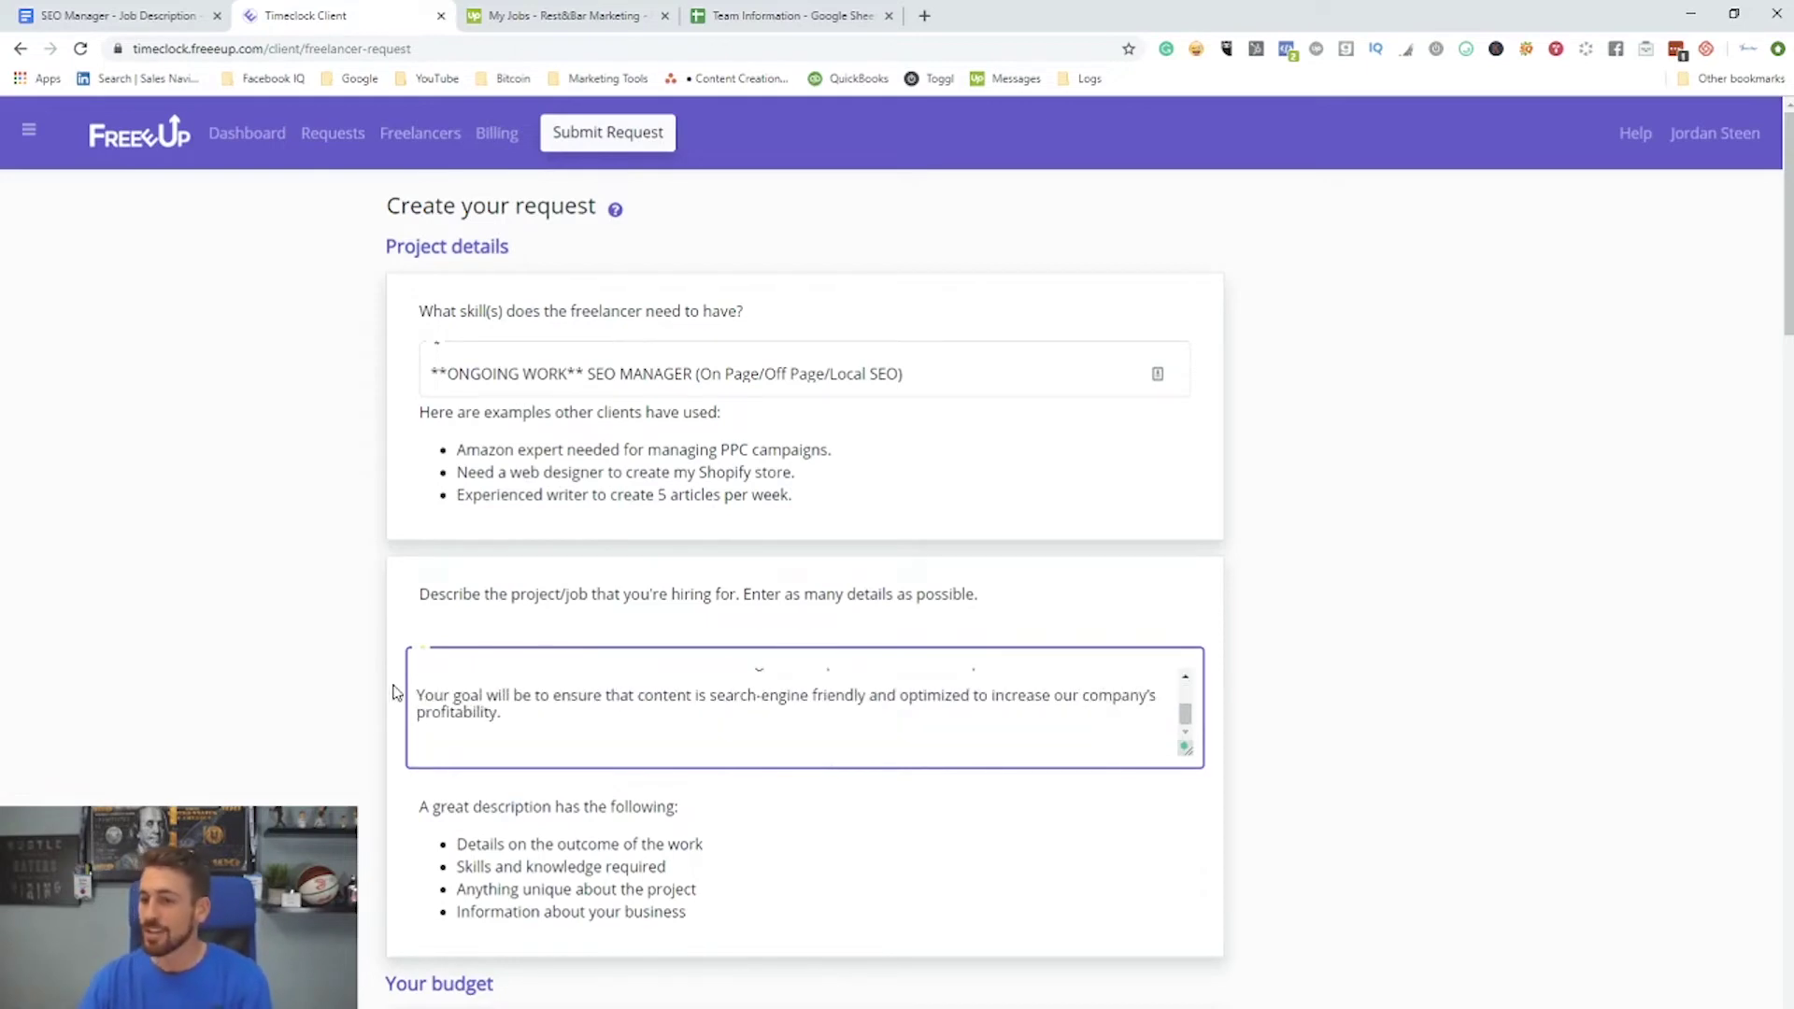
Step: Select the hourly budget ranges $20 to $25, $25 to $30, $30 to $40 and $40 to $50
scroll(393, 691, "down", 6)
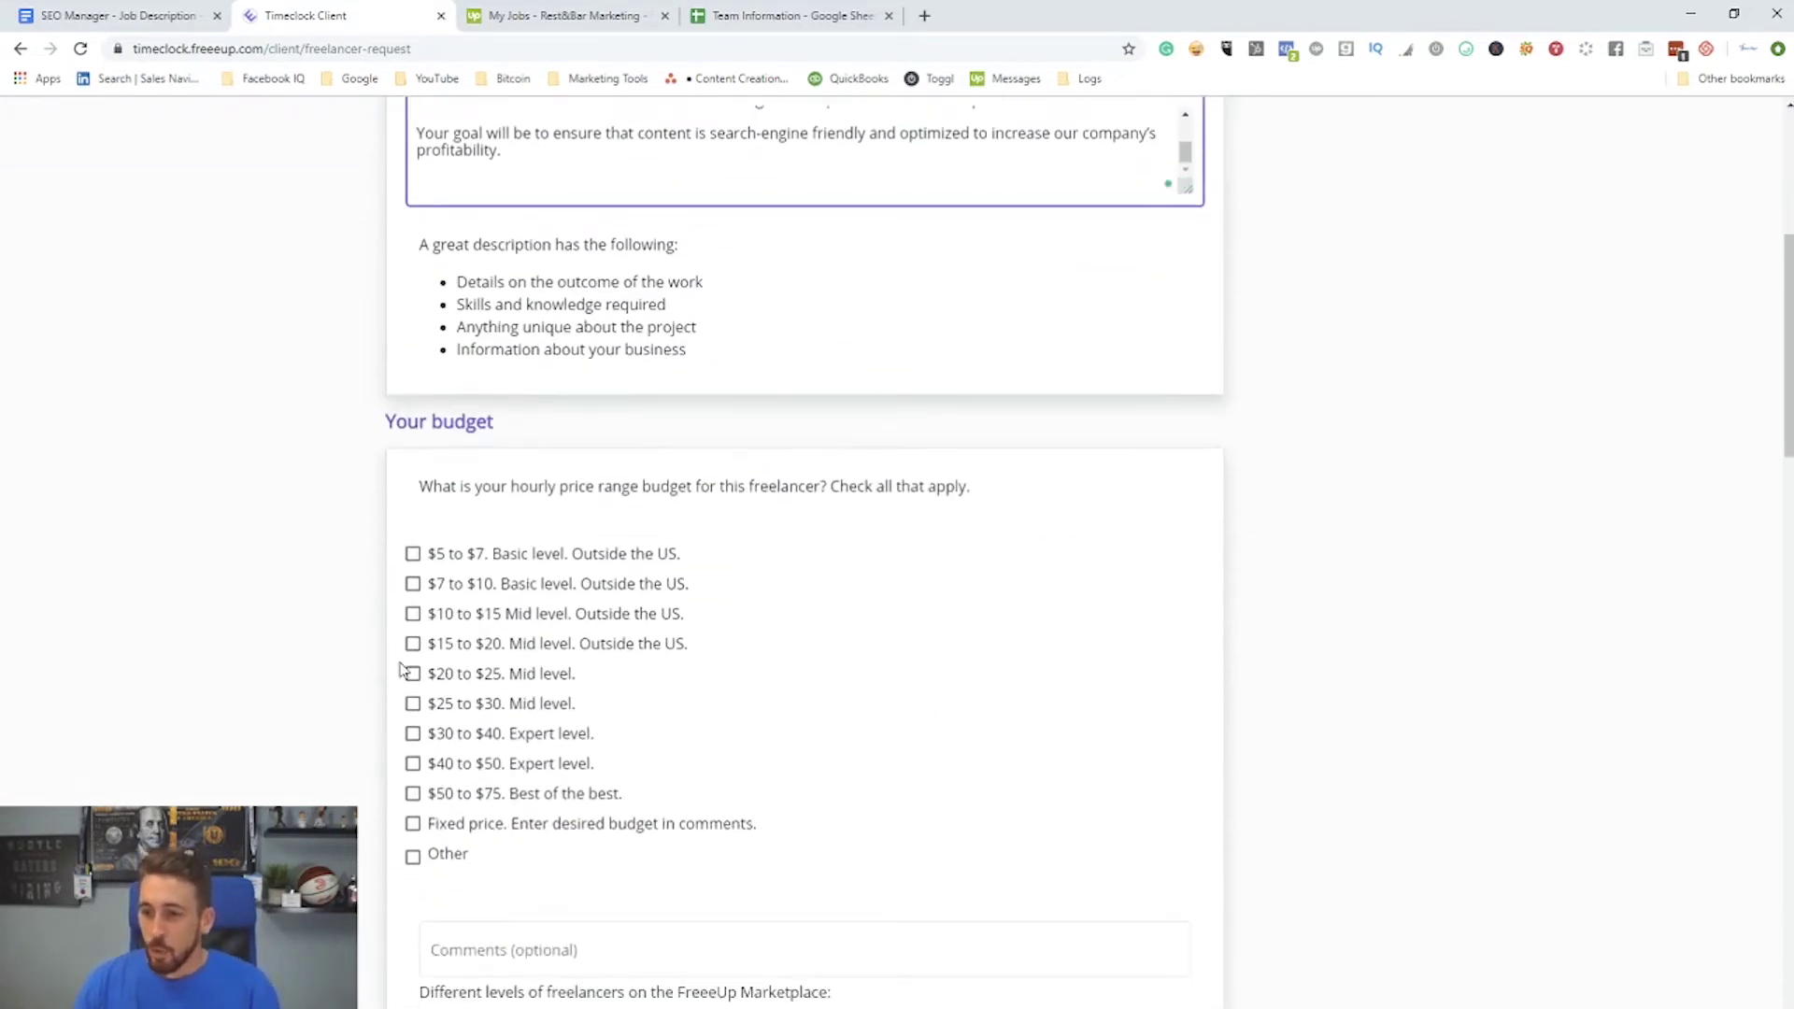
scroll(314, 668, "down", 2)
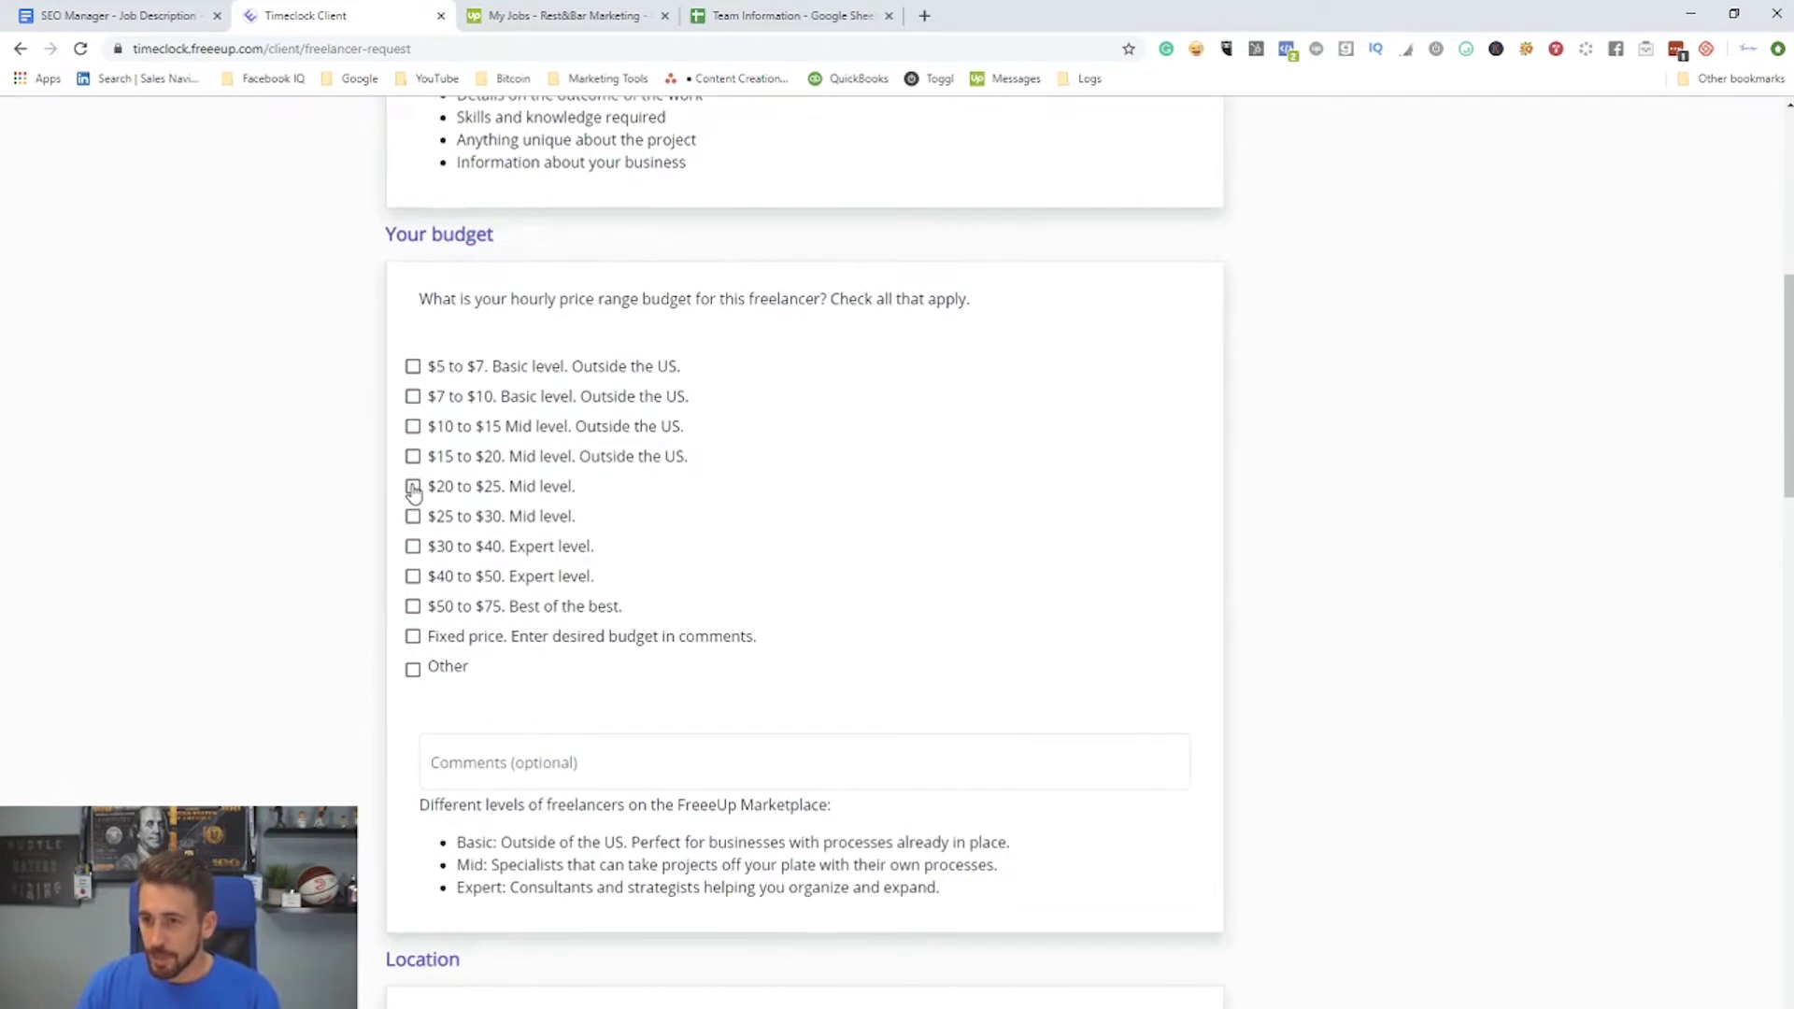
left_click(413, 488)
left_click(414, 517)
left_click(413, 548)
left_click(414, 577)
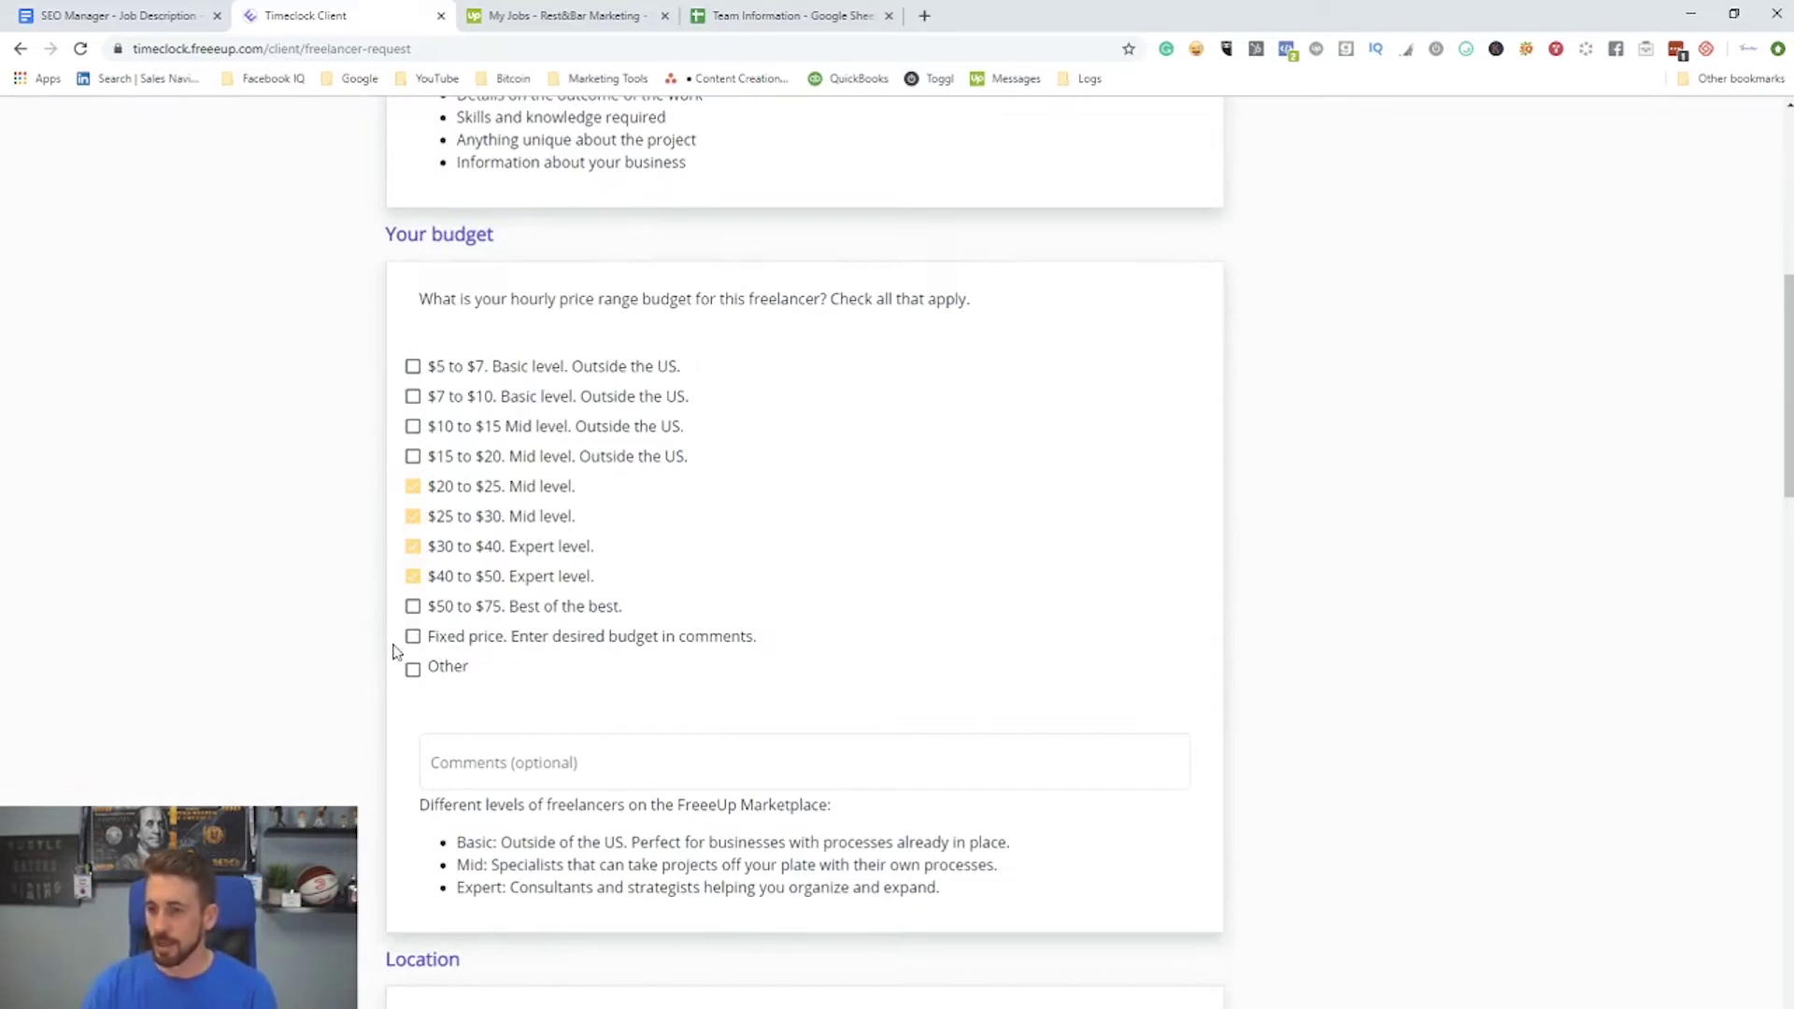
Step: Set the freelancer location preference to United States, UK, Canada with the comment "United States ONLY"
scroll(328, 620, "down", 7)
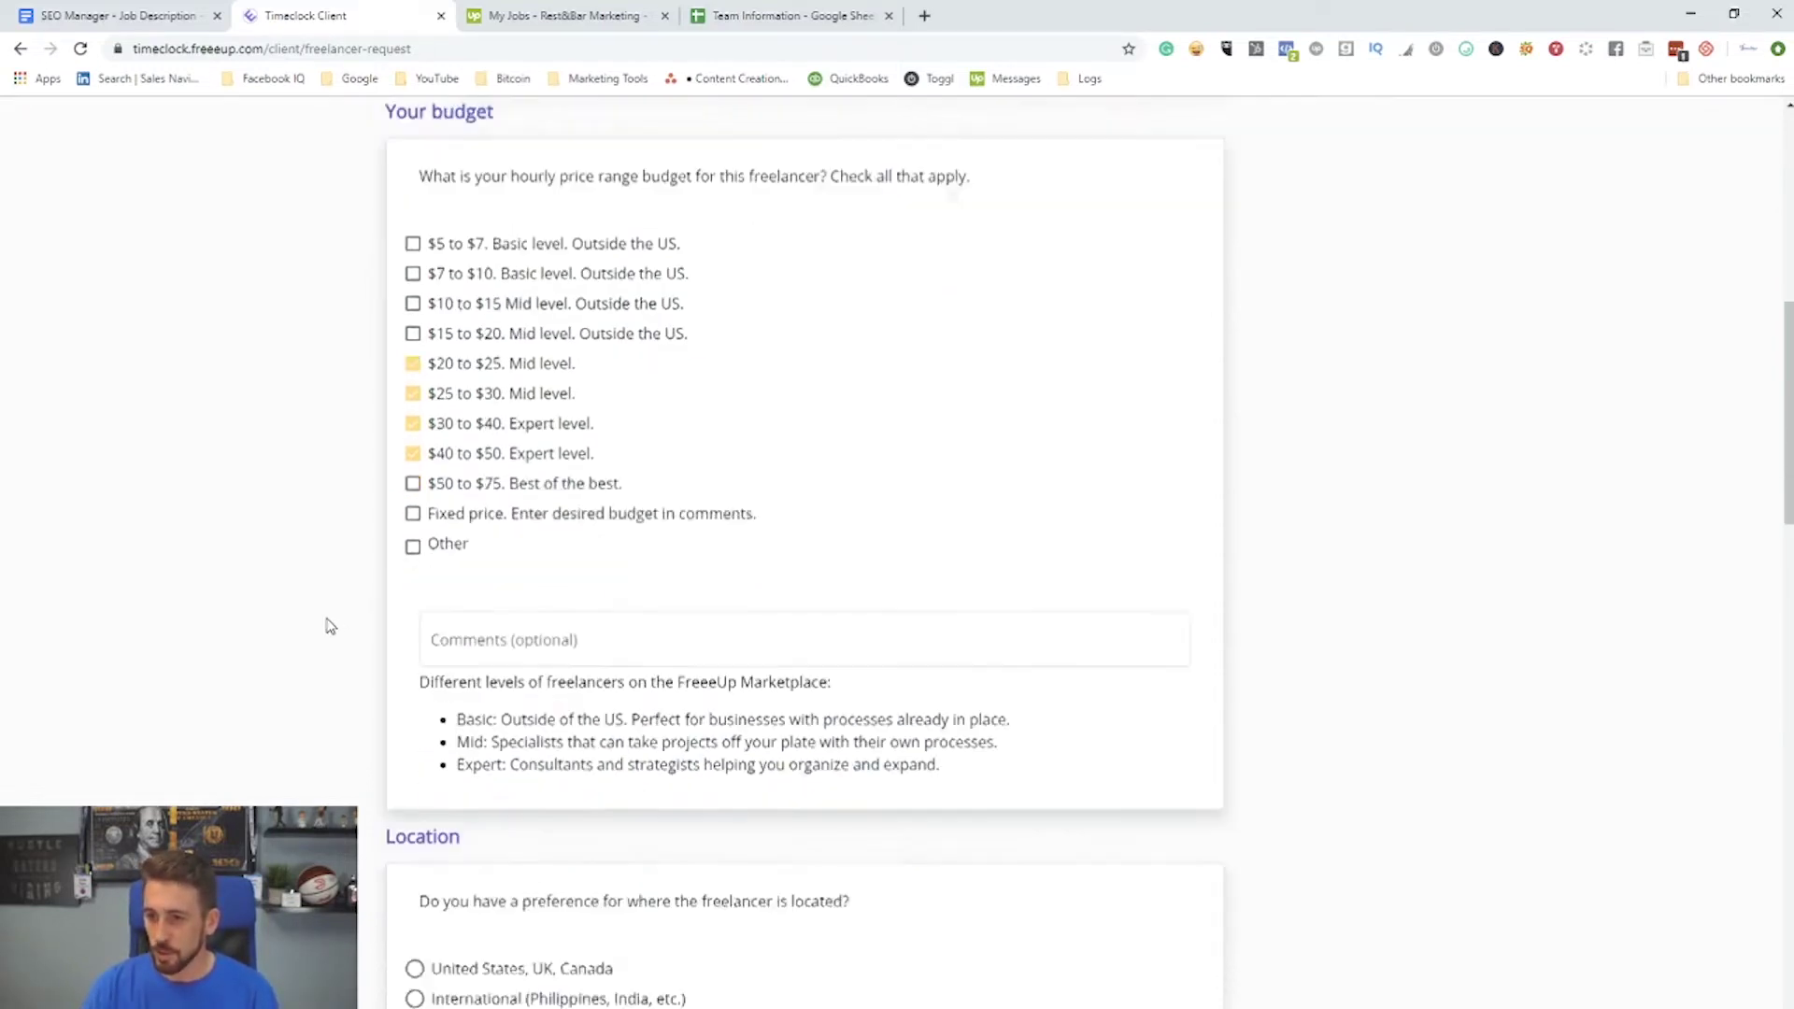
left_click(414, 436)
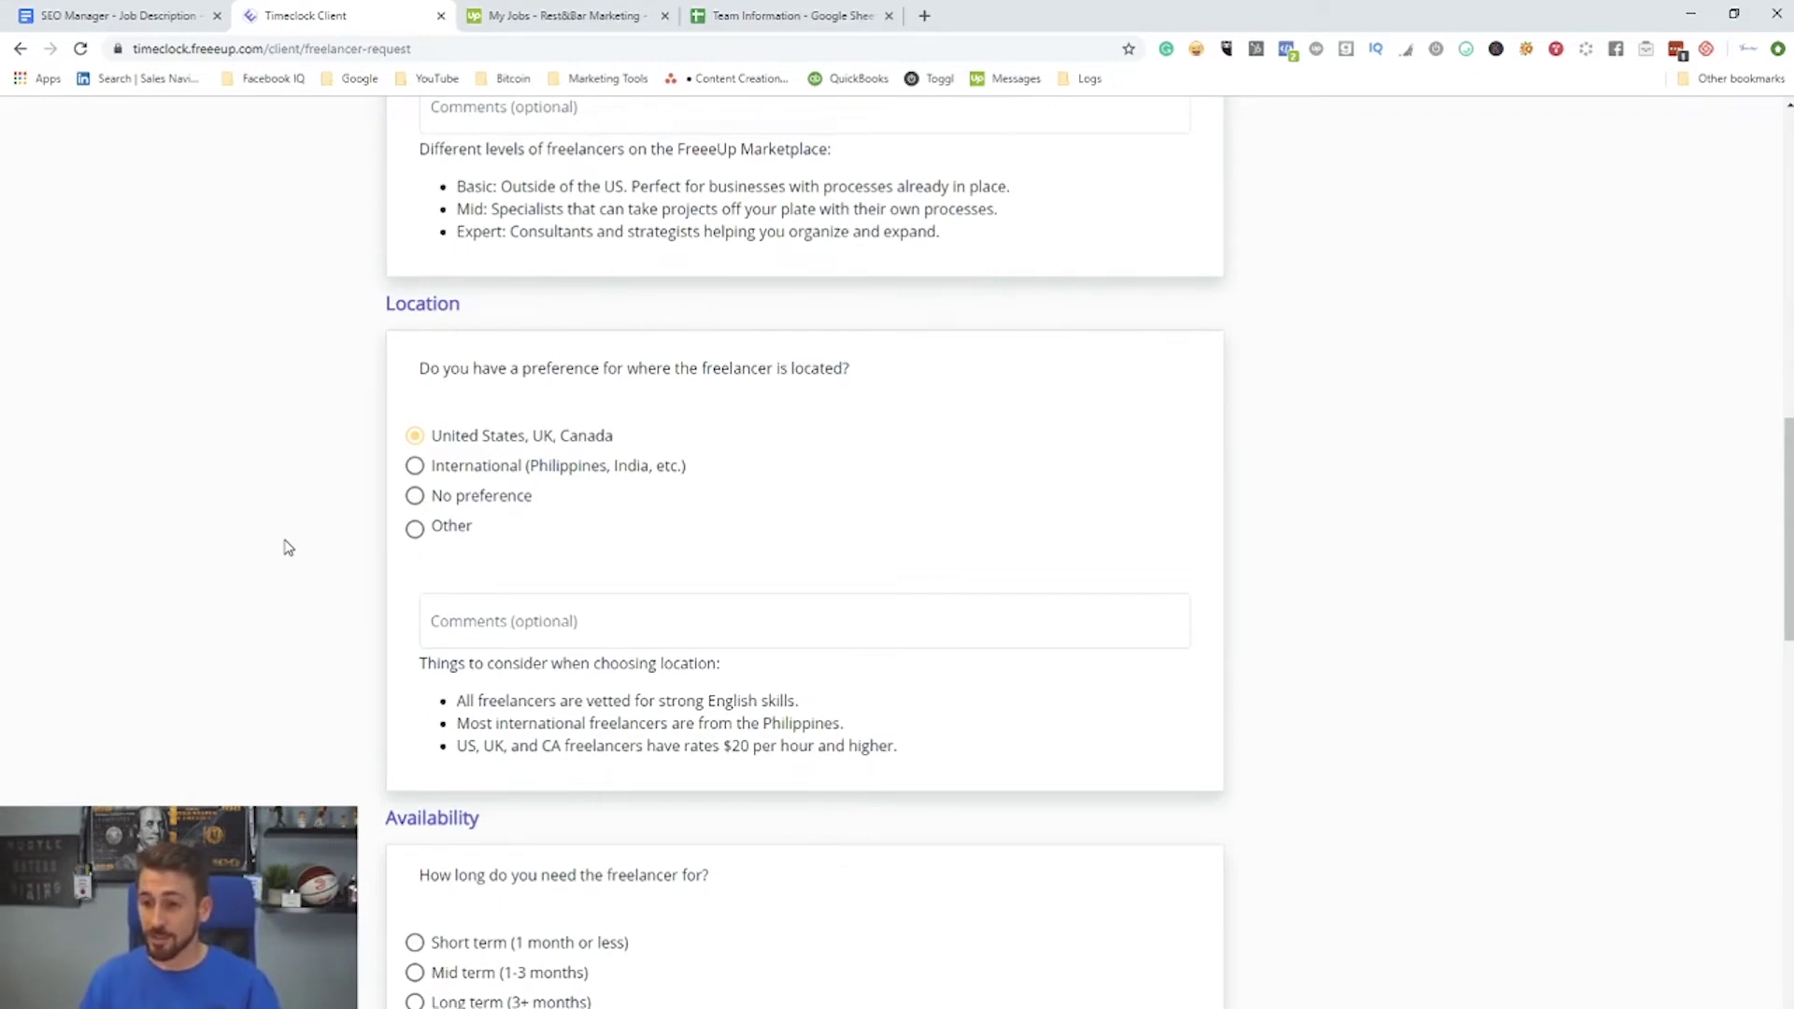
scroll(384, 594, "down", 2)
left_click(542, 437)
type("United")
key("BackSpace")
key("BackSpace")
key("BackSpace")
type("nite")
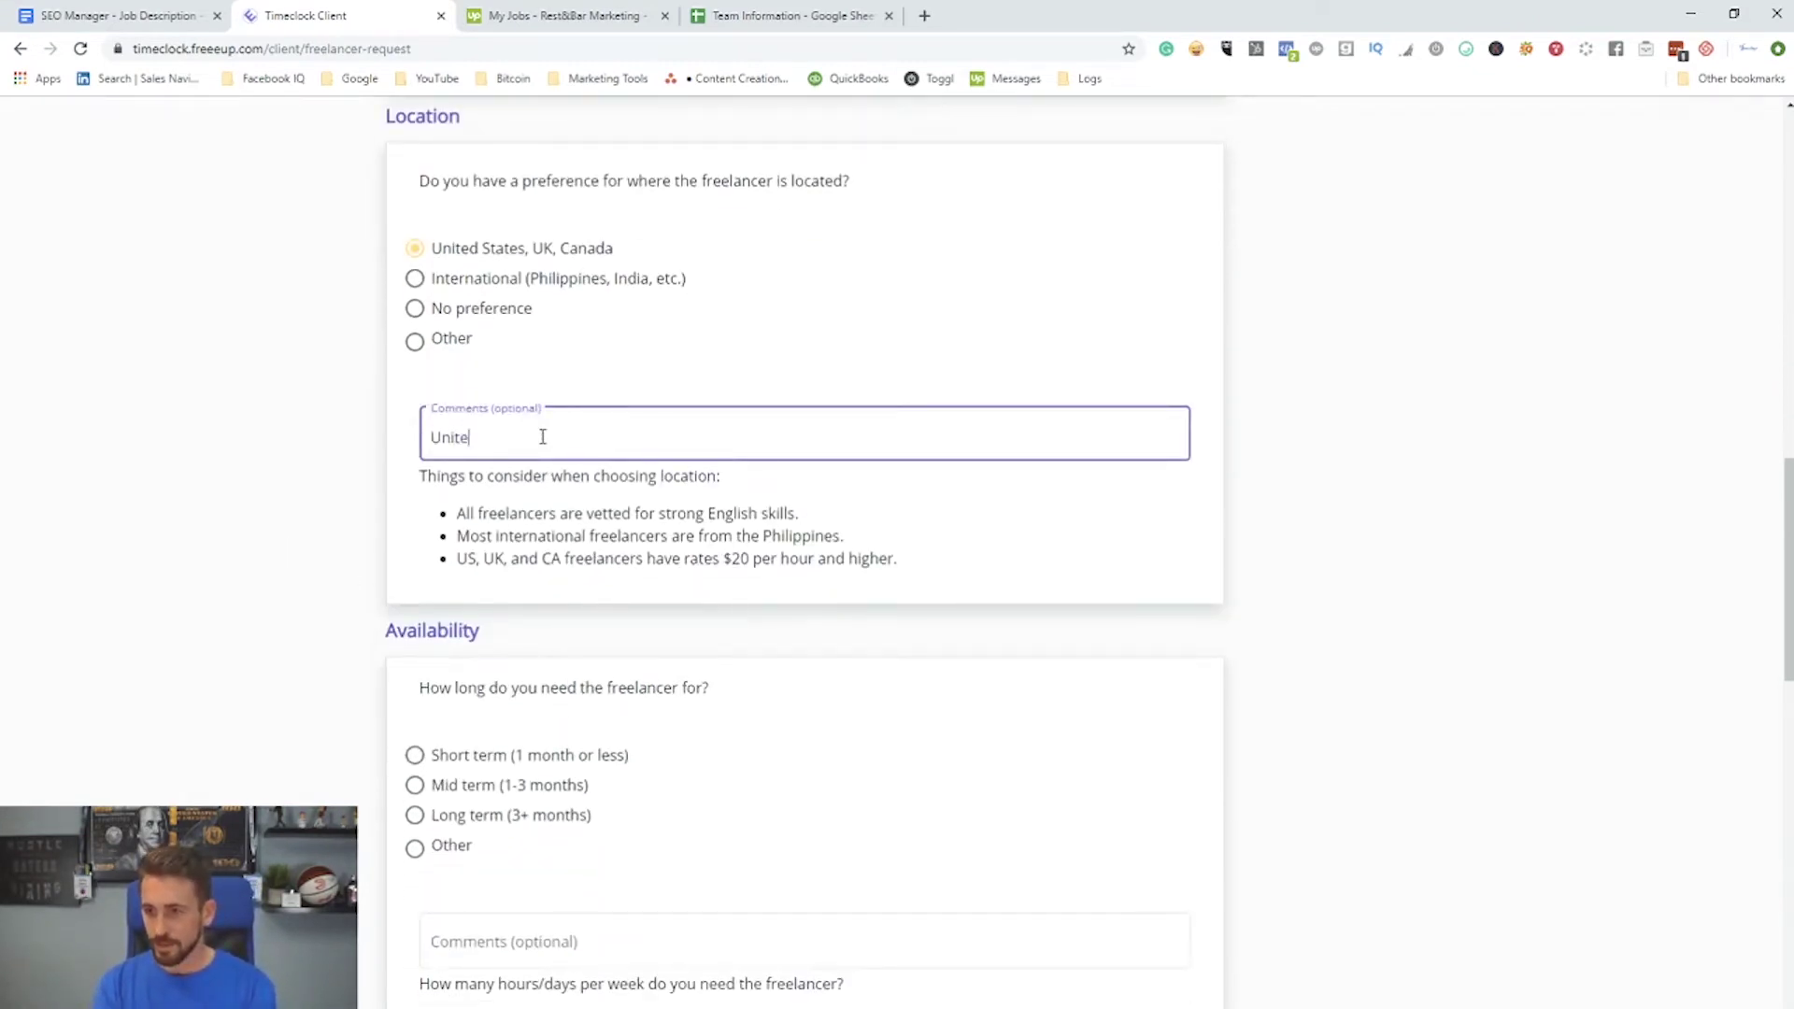
type("d States O")
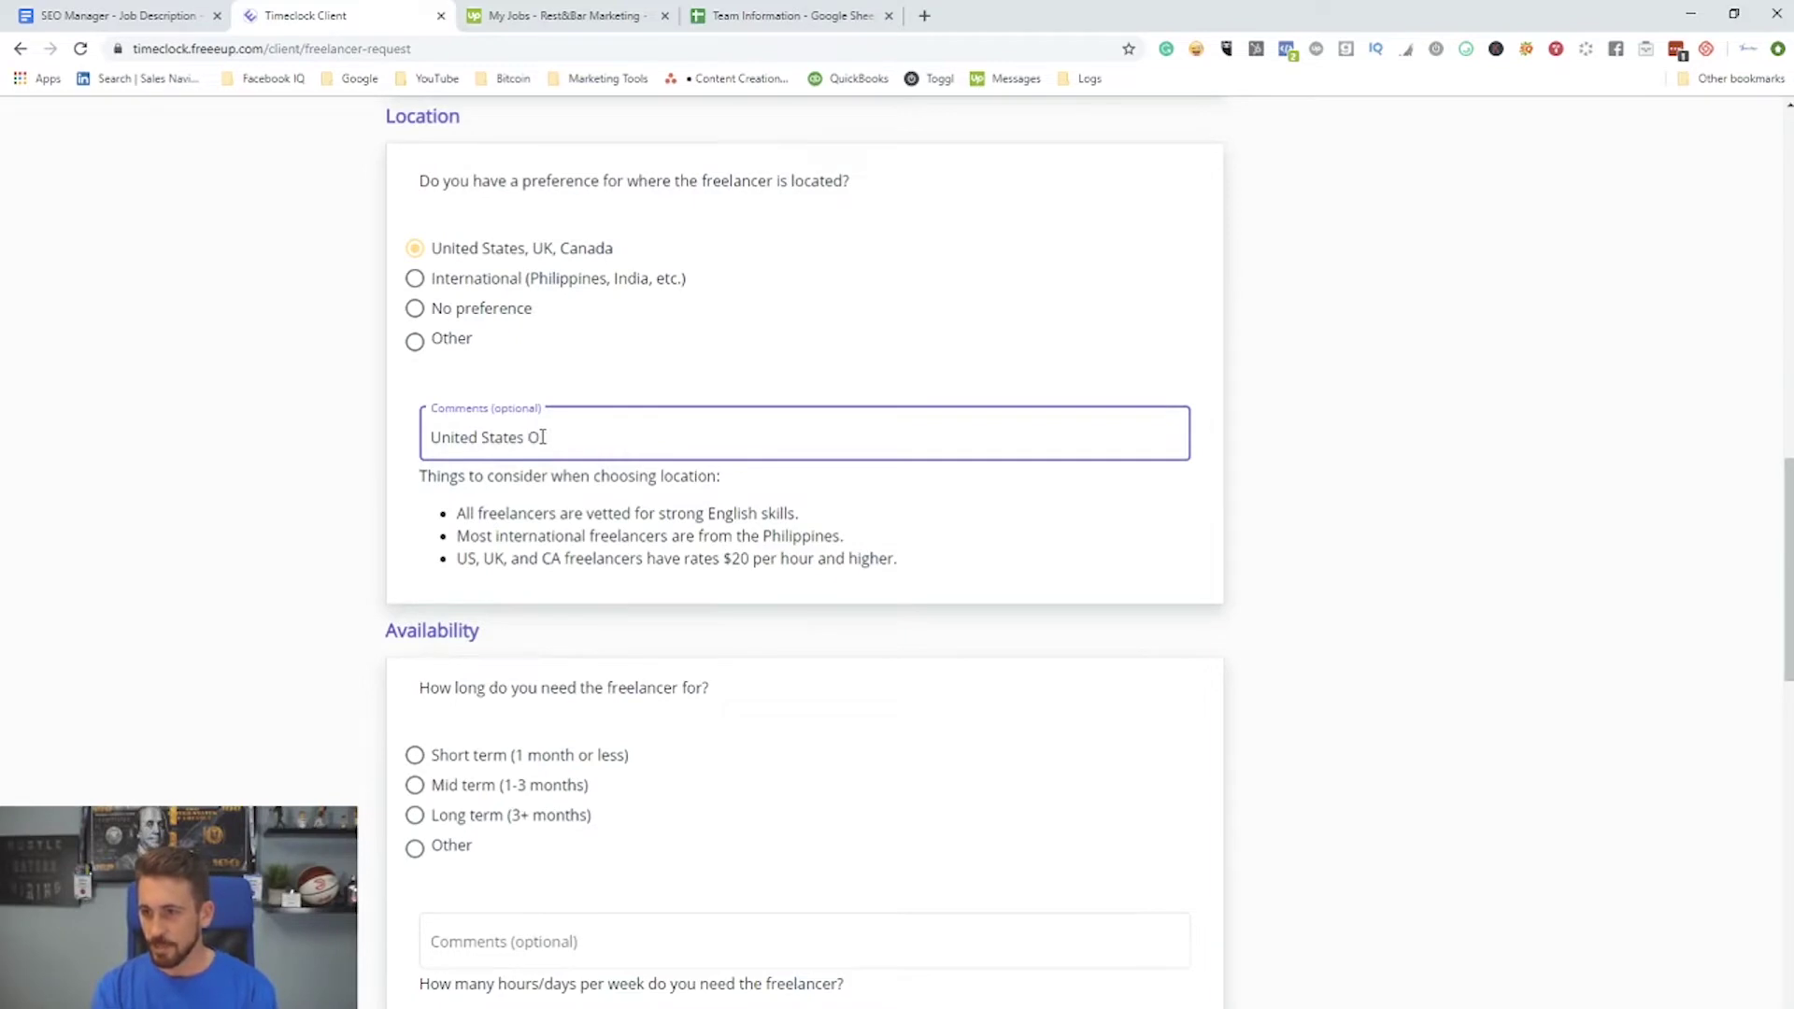
type("NLY")
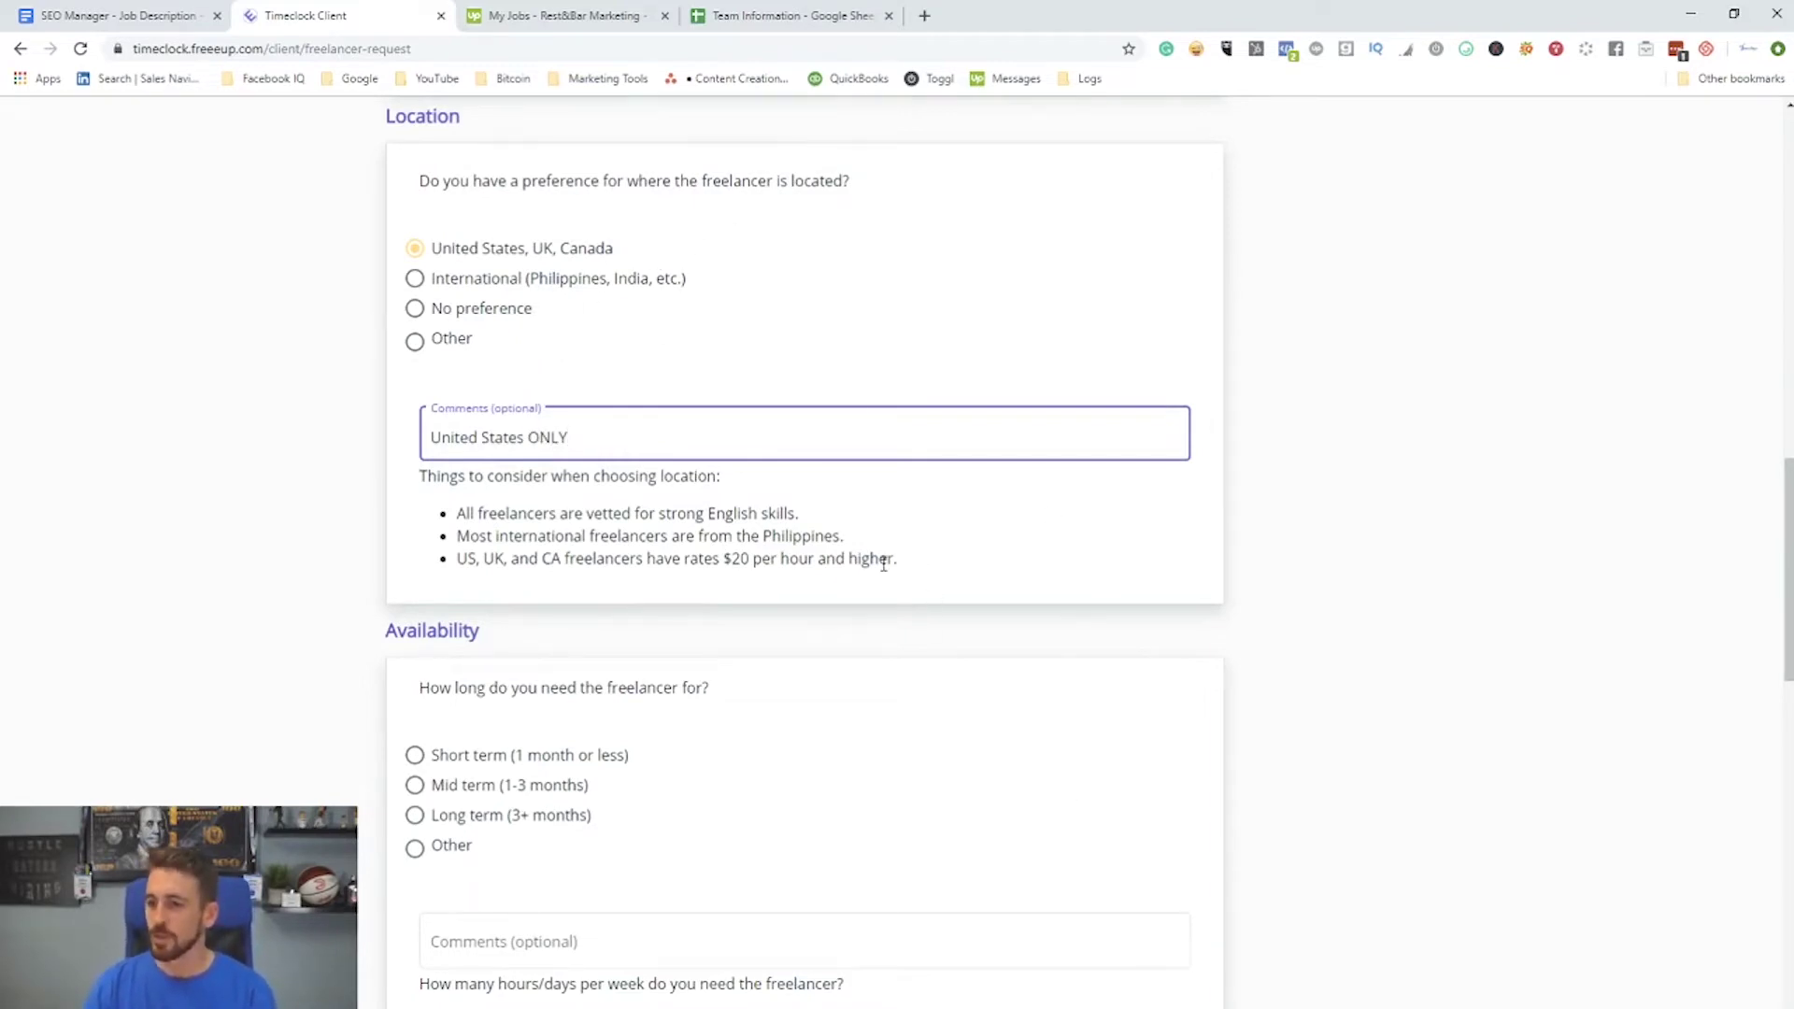
Step: Set how long the freelancer is needed to Other, with "Ongoing" as the duration
scroll(402, 689, "down", 2)
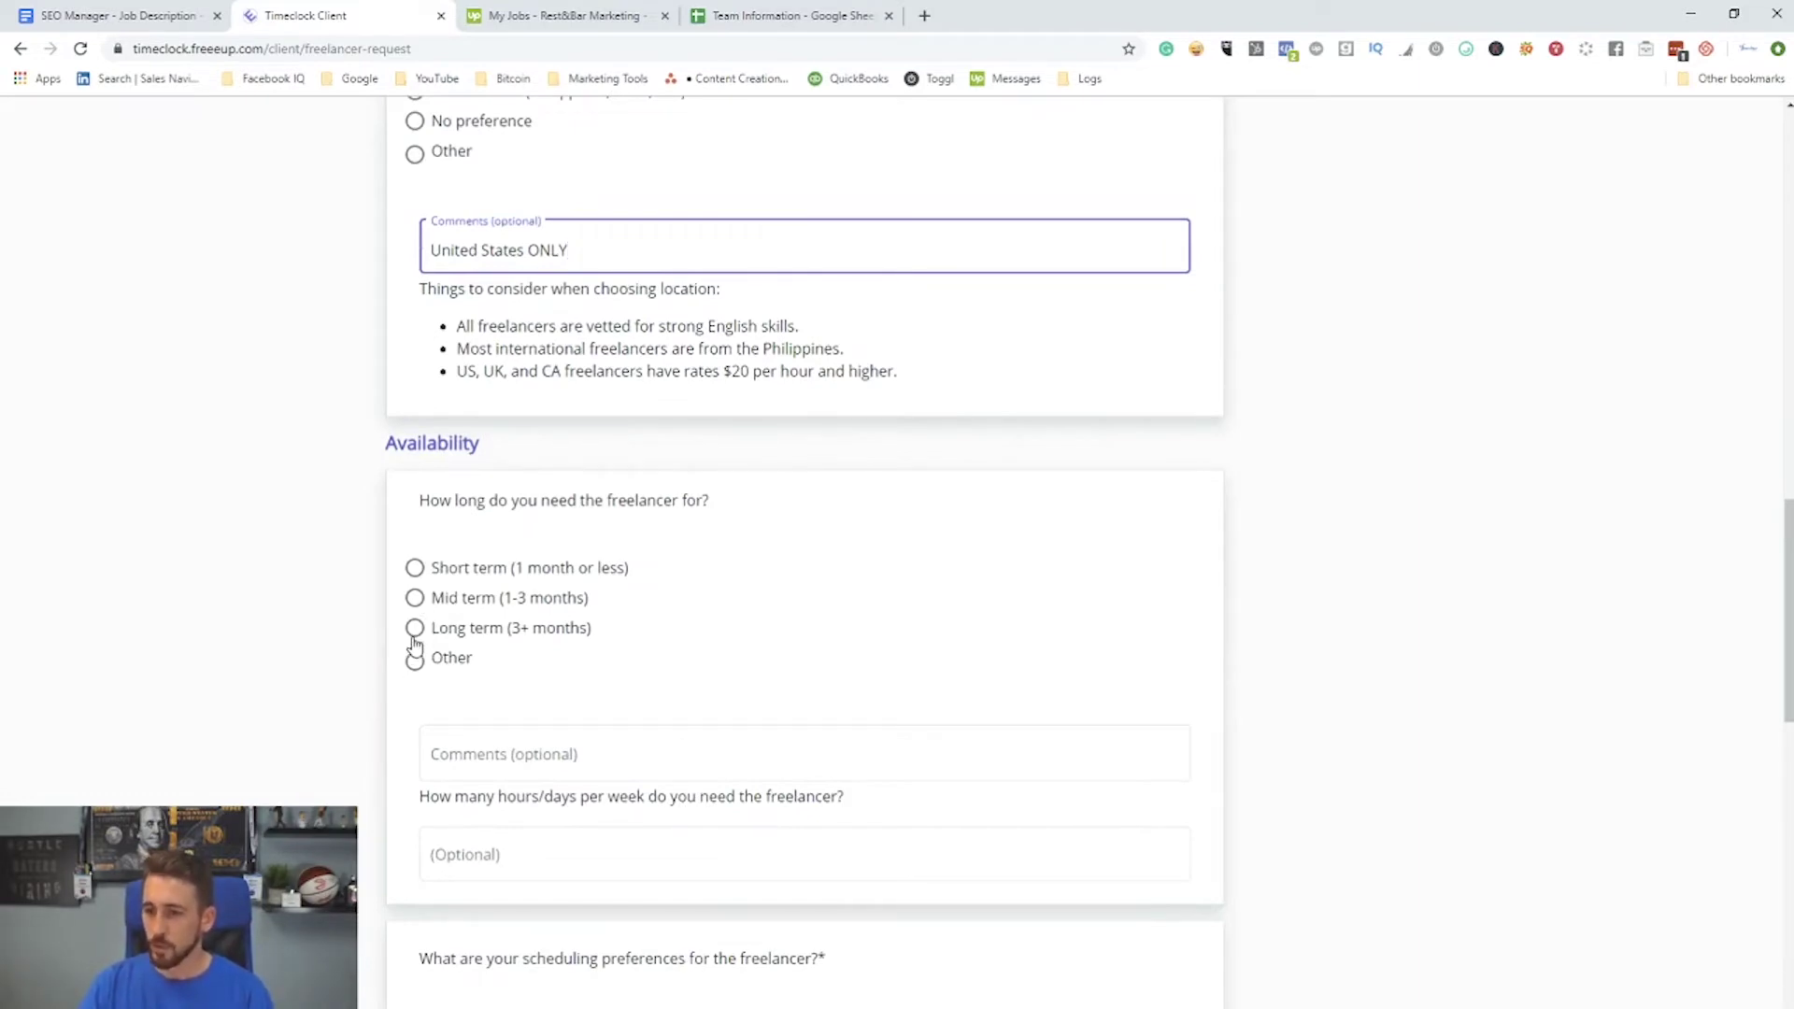
left_click(415, 628)
left_click(414, 660)
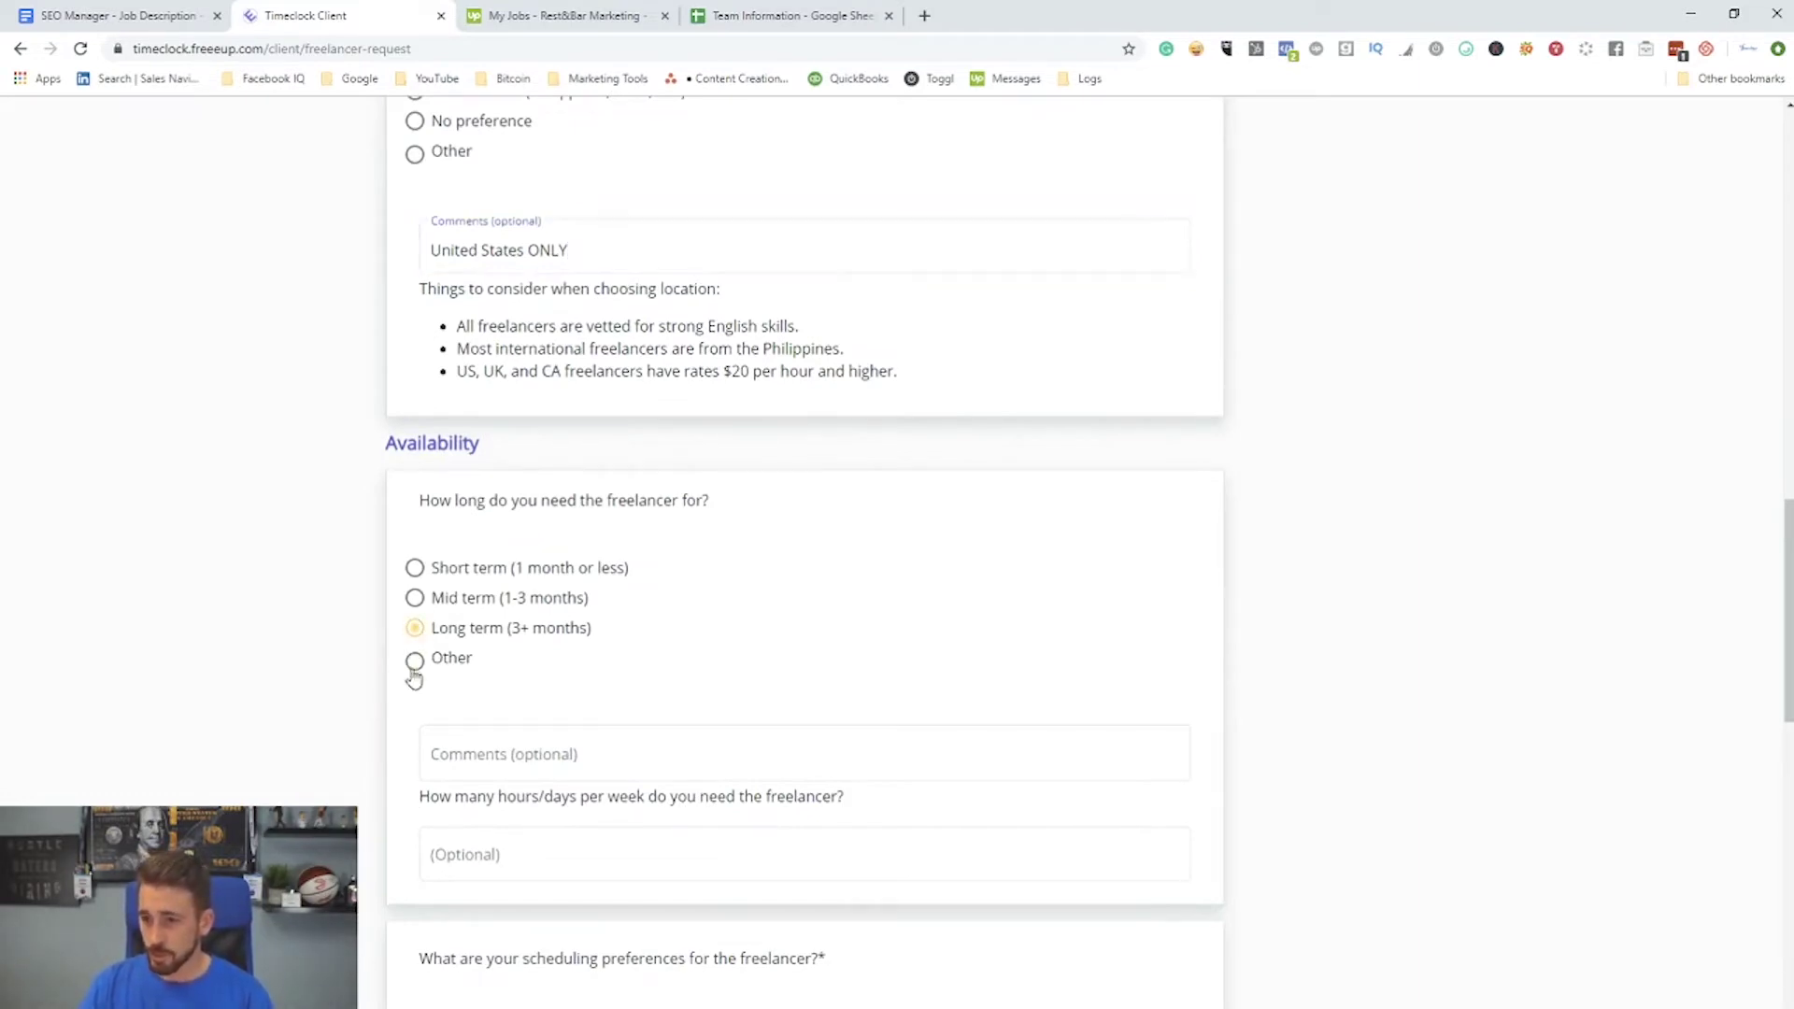
left_click(542, 666)
type("Ongoing")
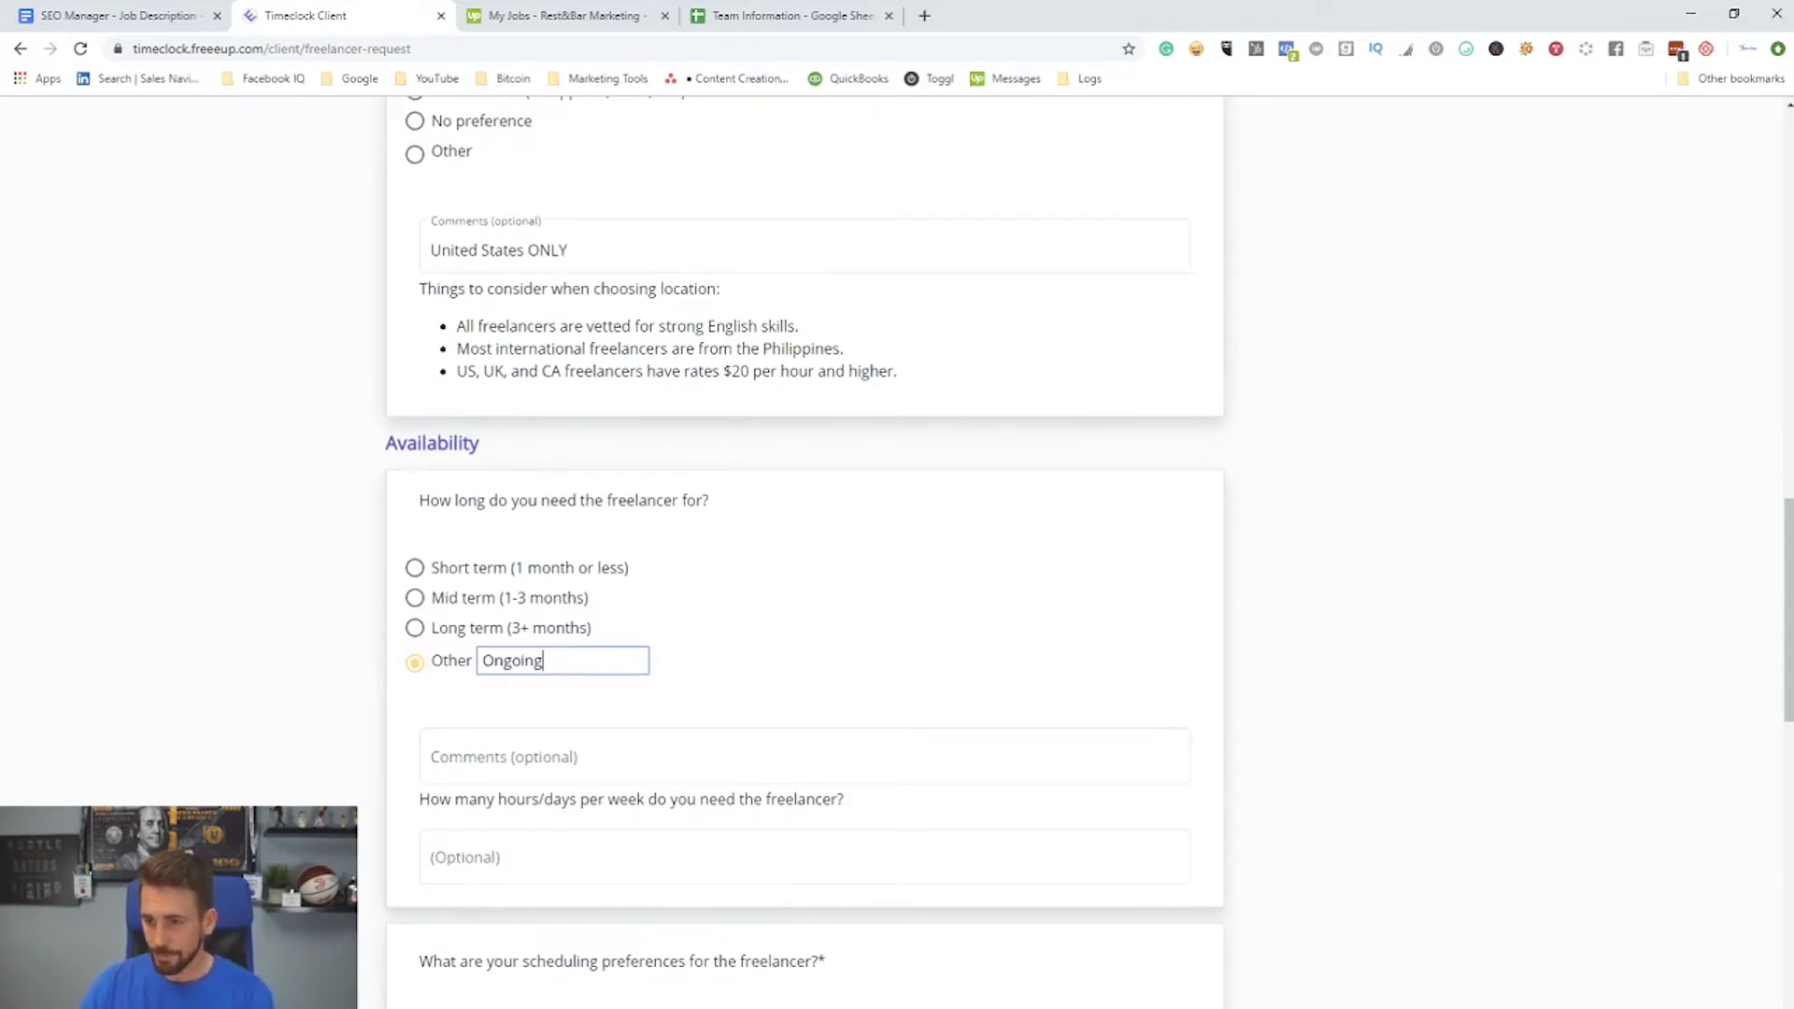
Step: Enter 3 for how many hours/days per week the freelancer is needed, leaving the duration comments empty
left_click(665, 748)
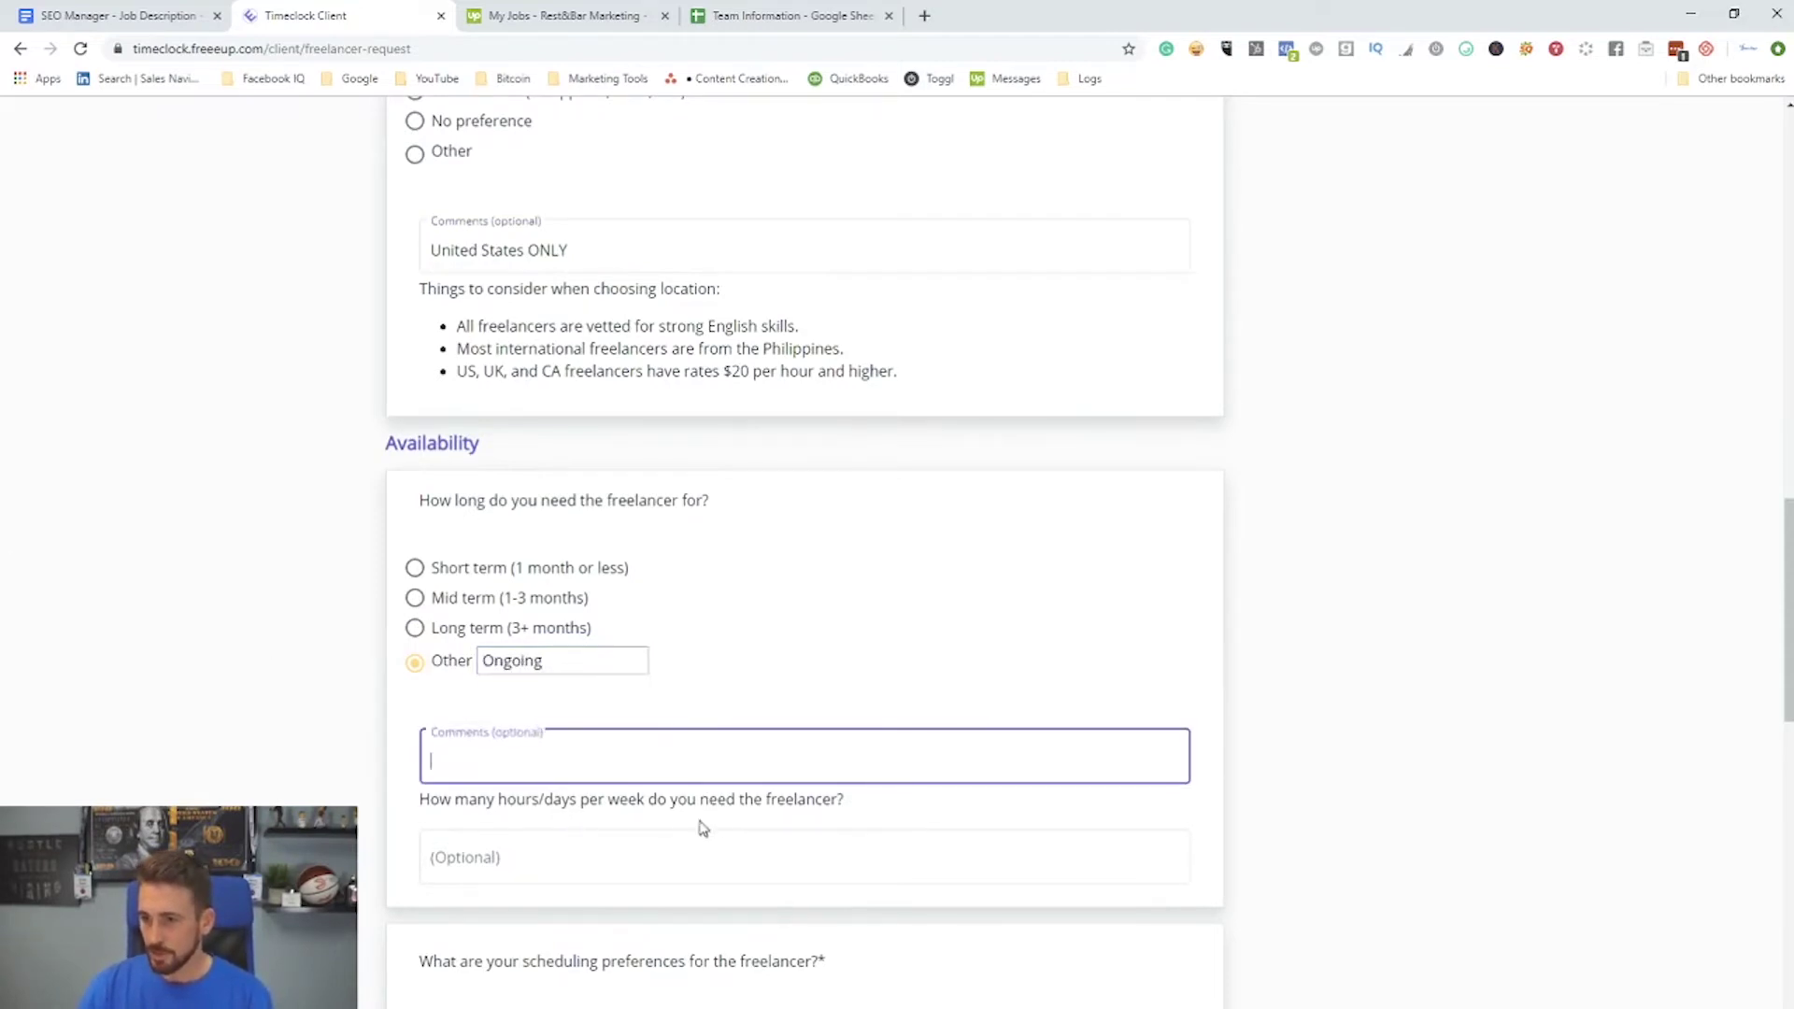
left_click(581, 858)
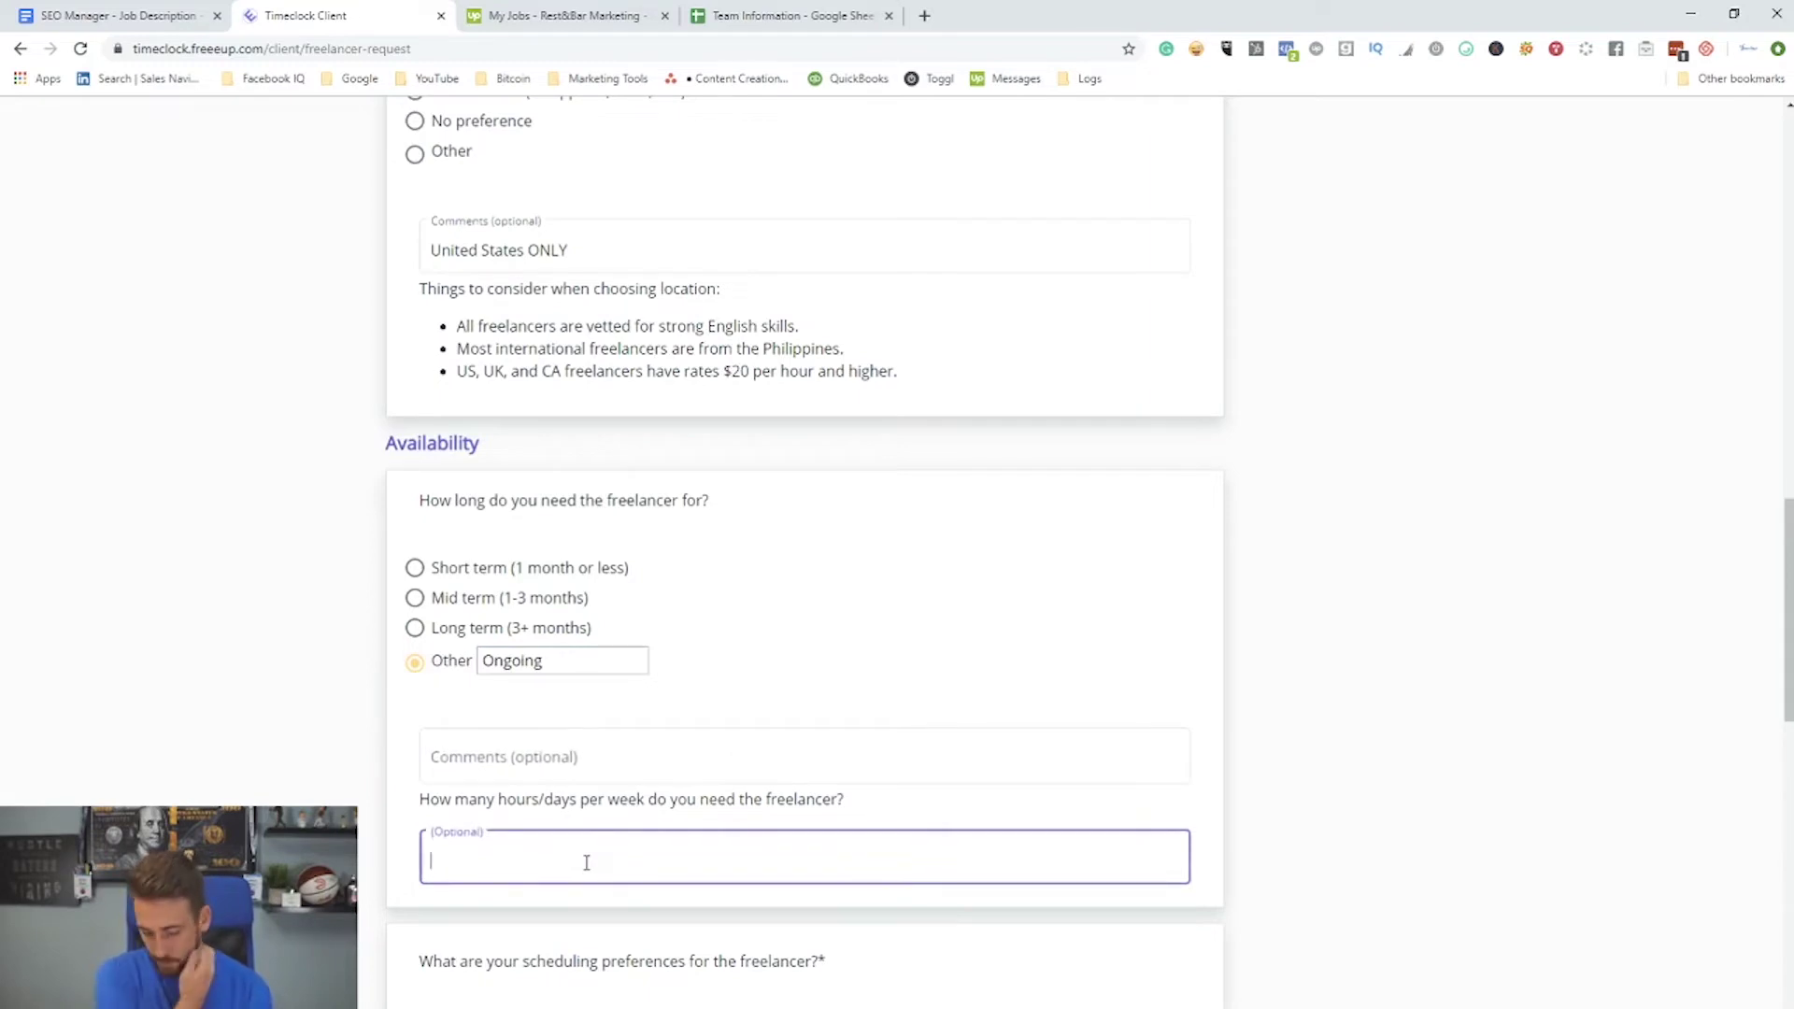
type("34")
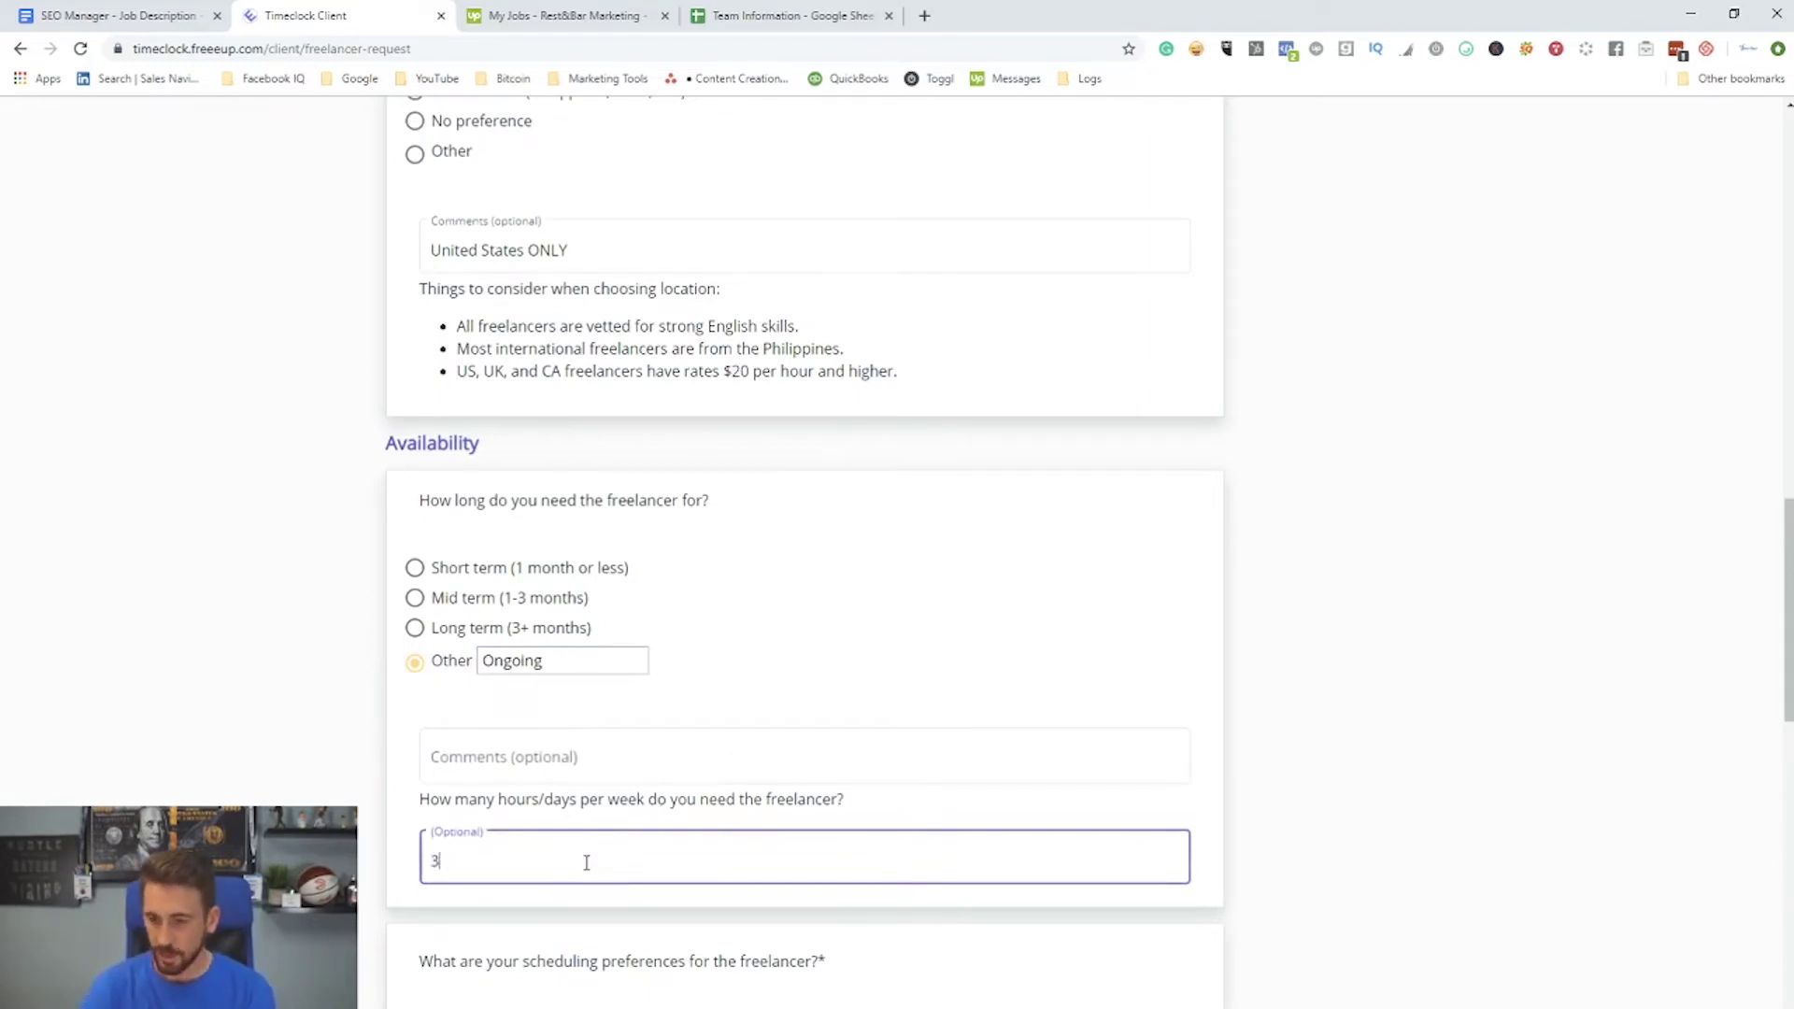
Step: Set the scheduling preference to "Consistent schedule set by freelancer" and weekend availability to Yes
scroll(525, 794, "down", 4)
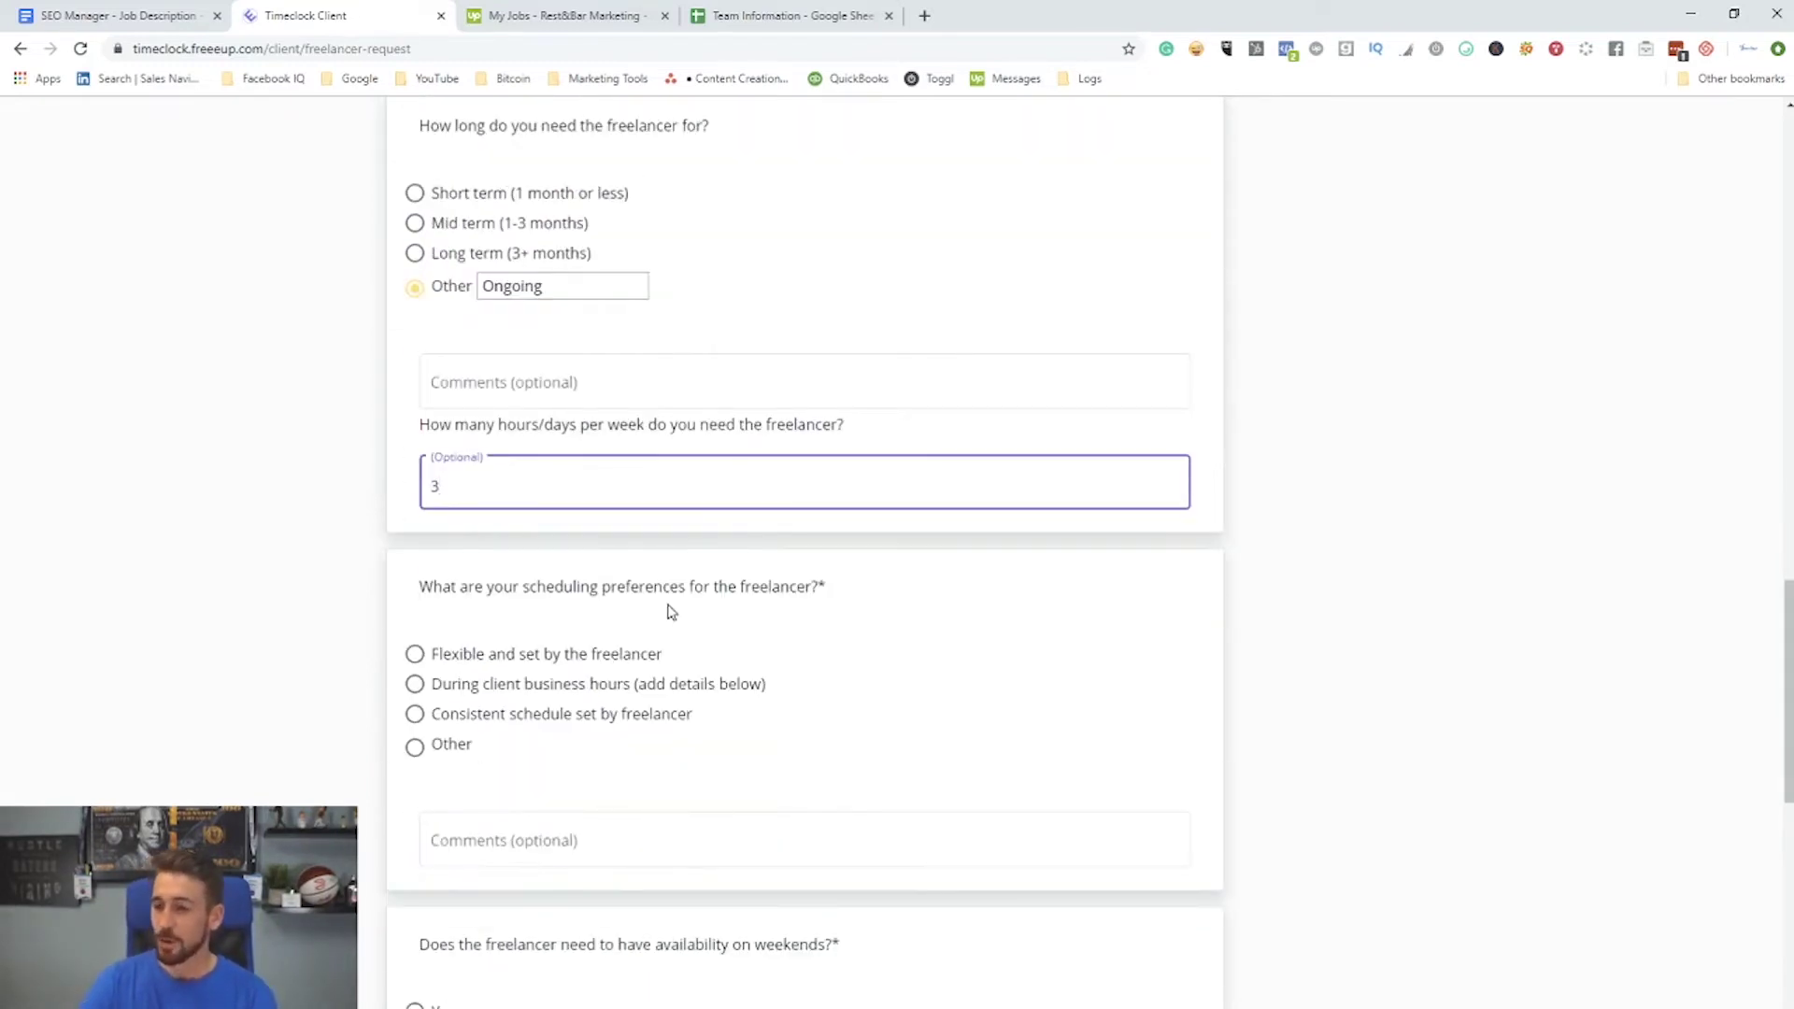
scroll(612, 634, "down", 1)
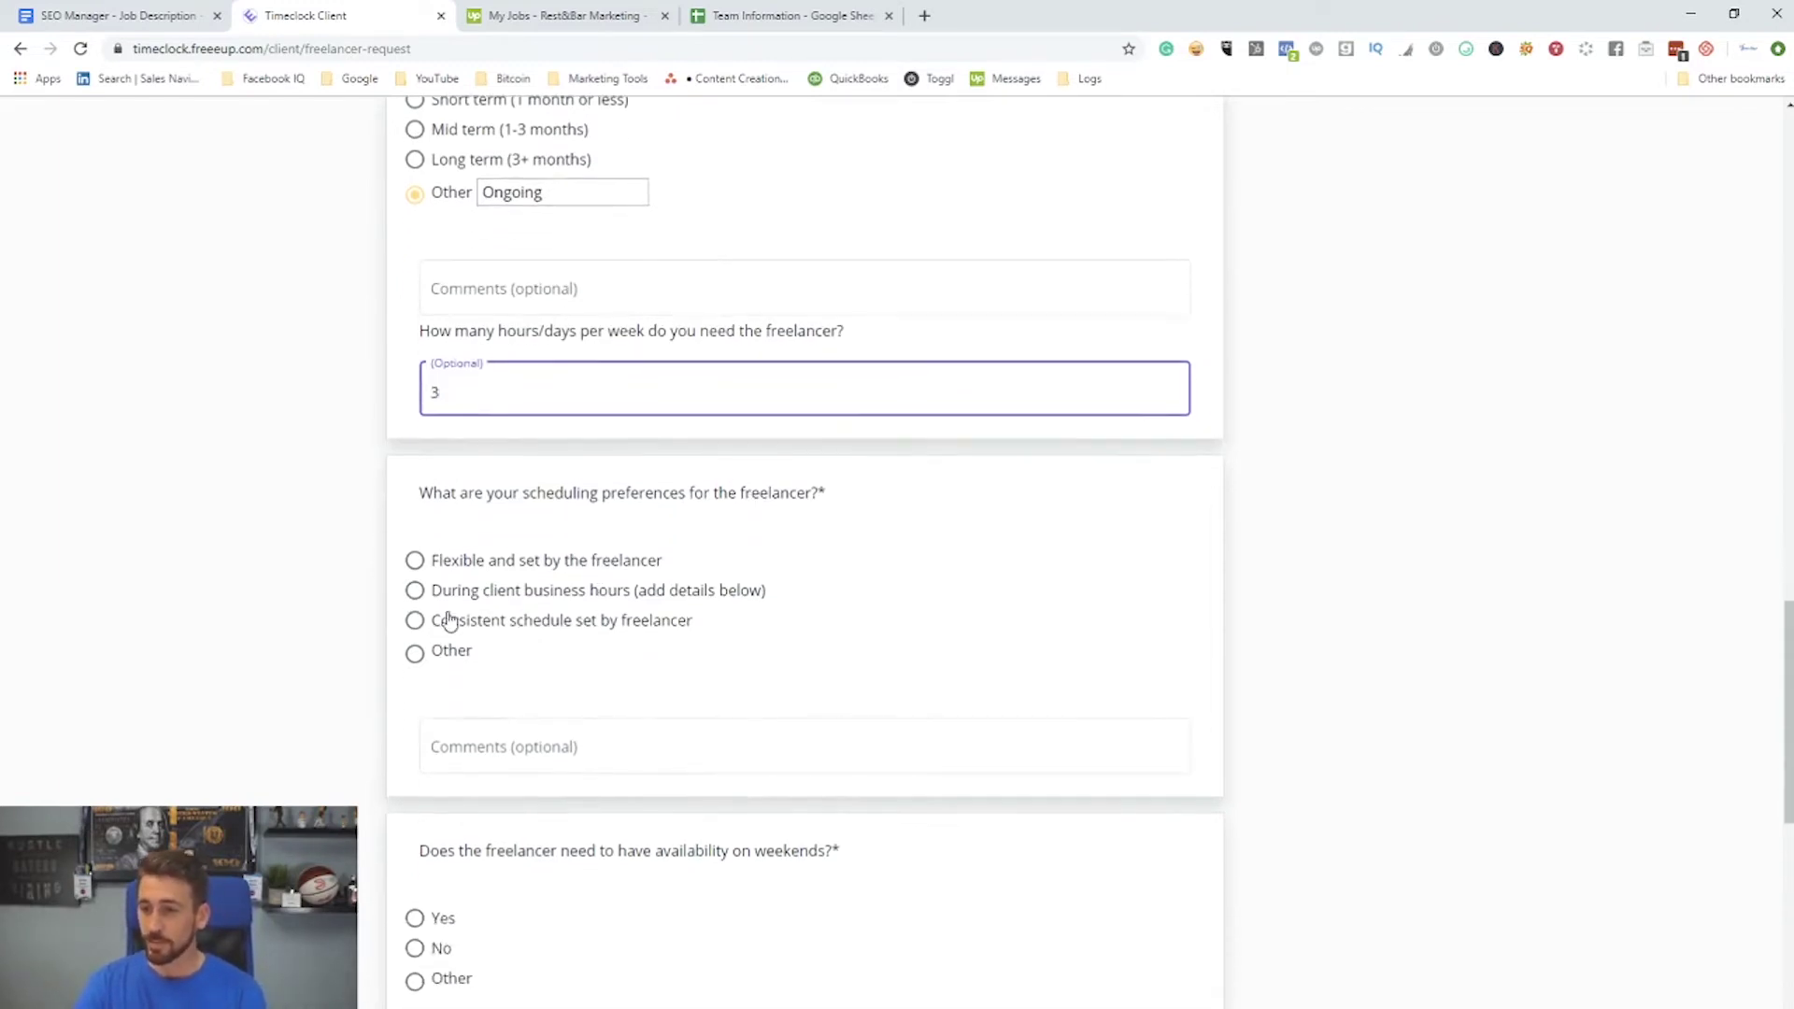
left_click(416, 563)
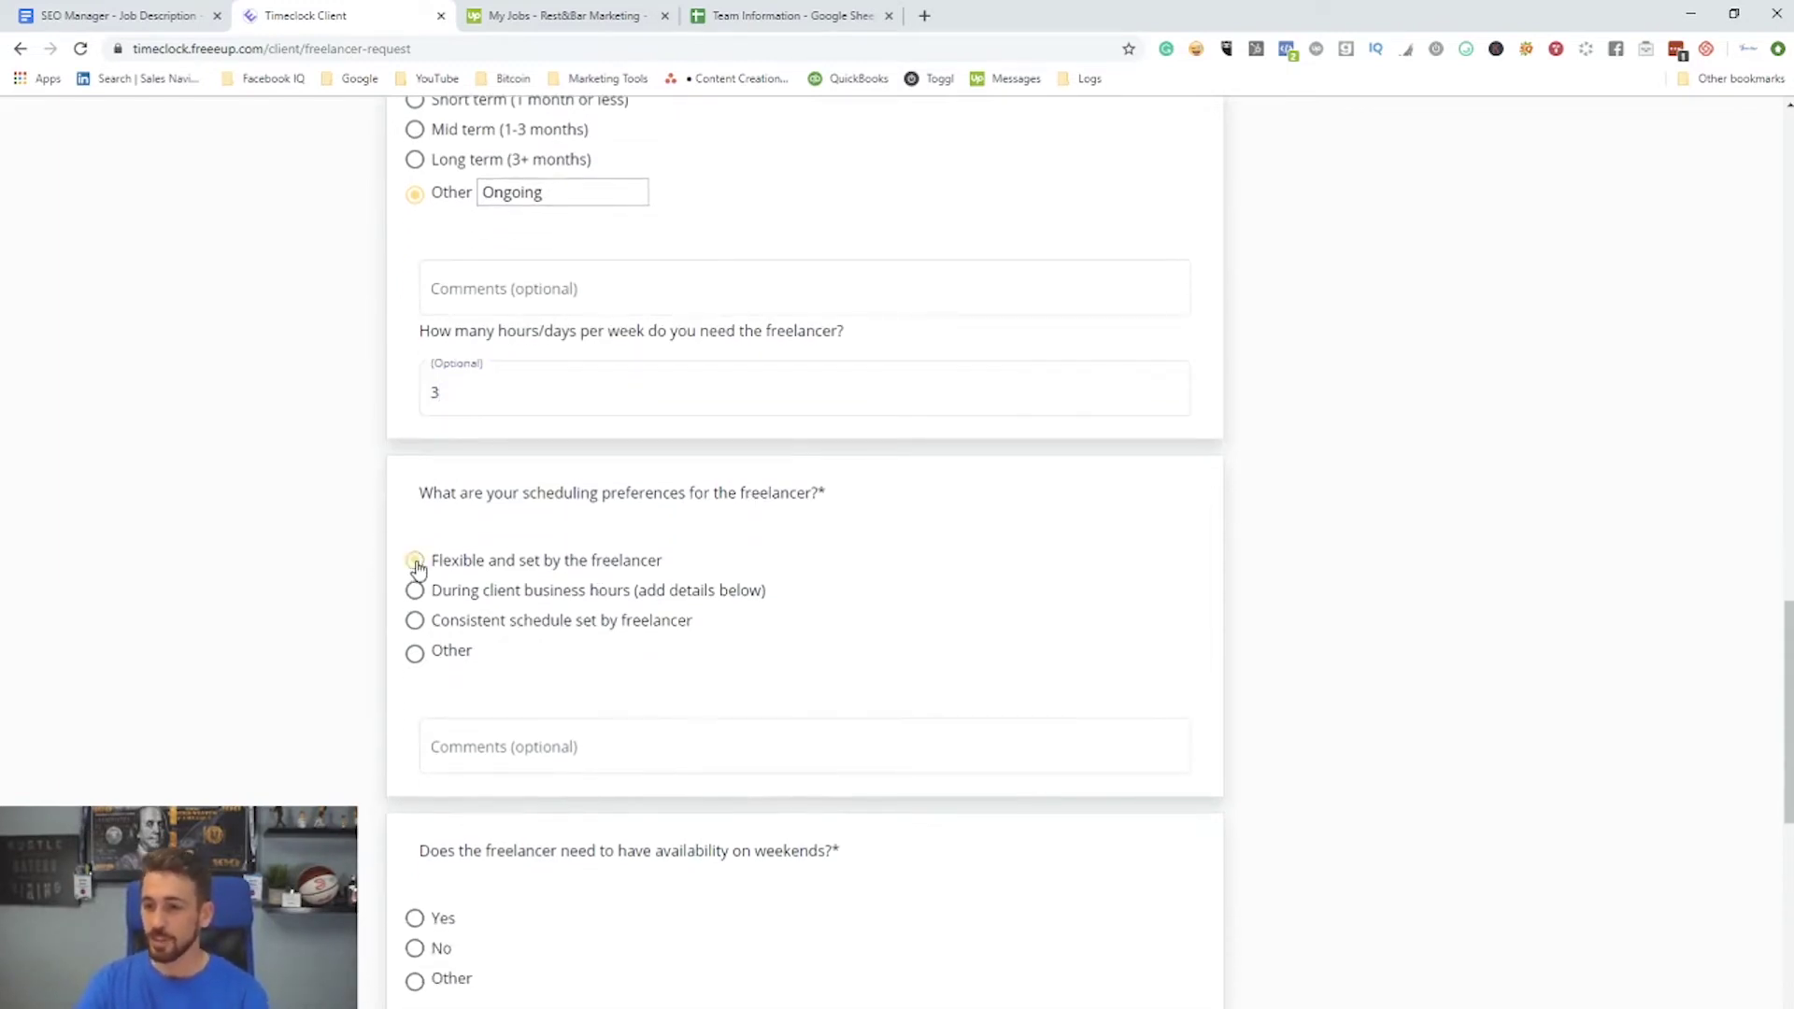
left_click(414, 624)
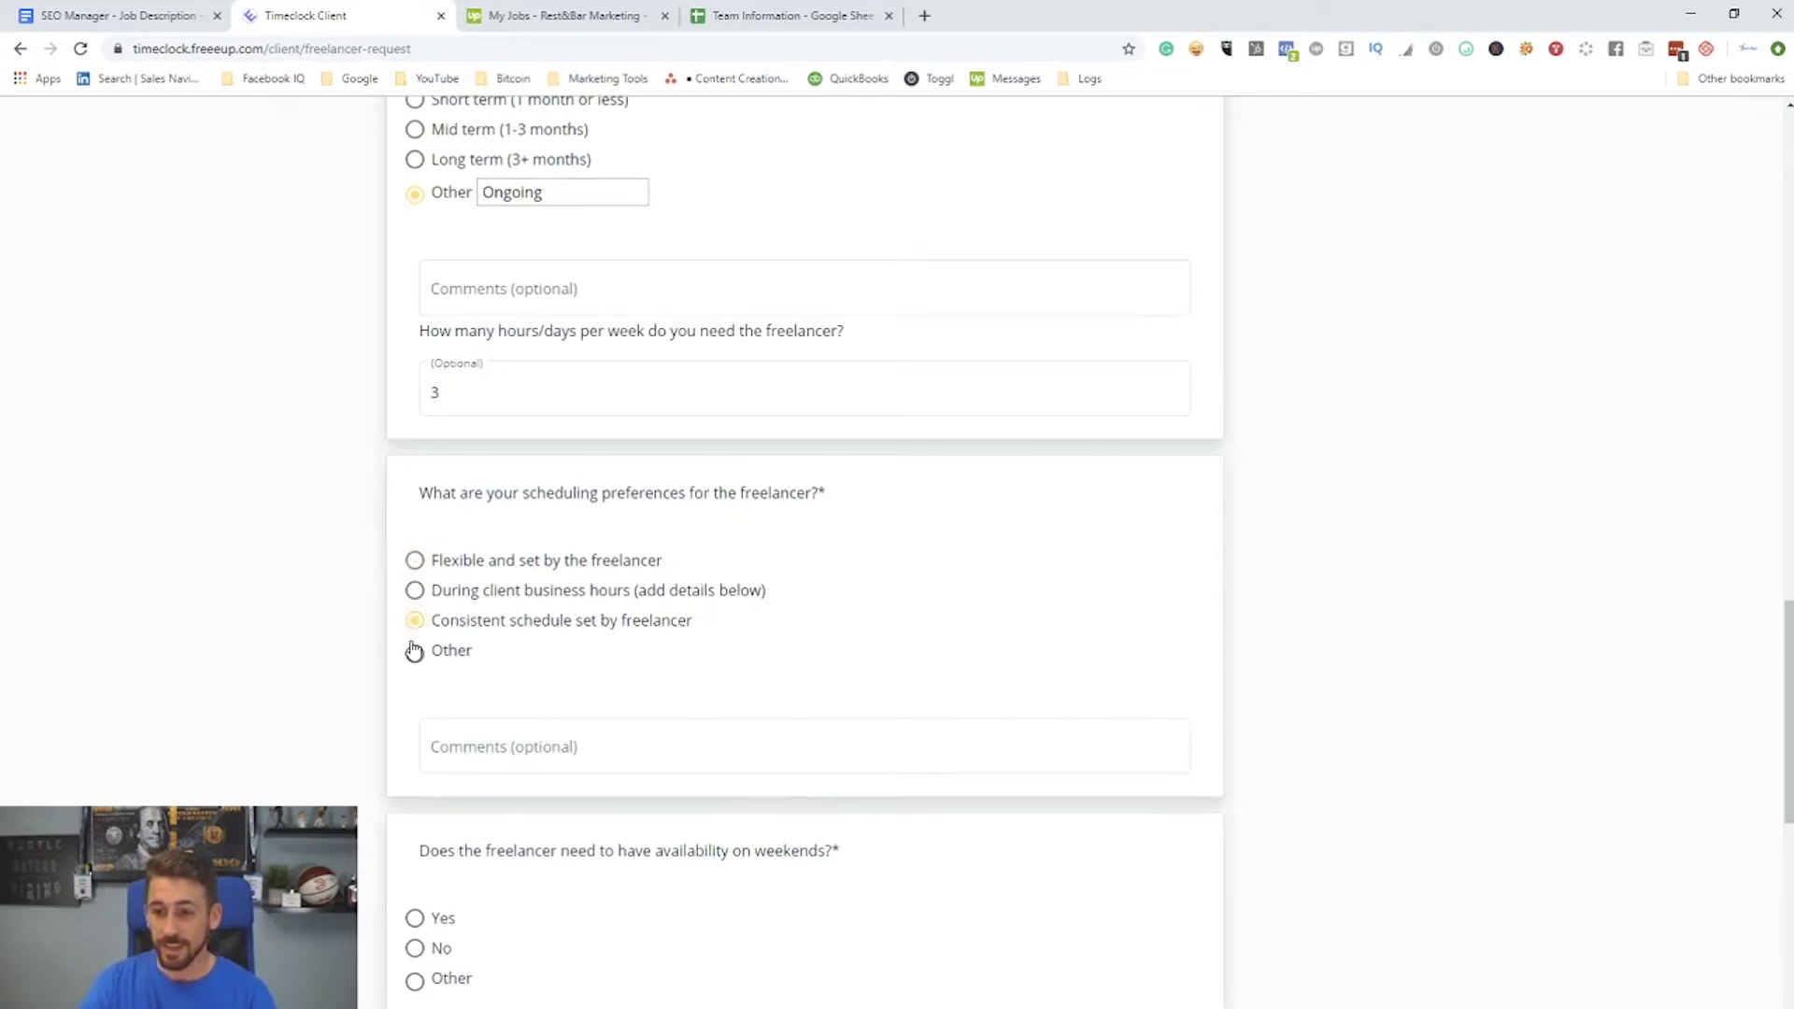
scroll(556, 673, "down", 4)
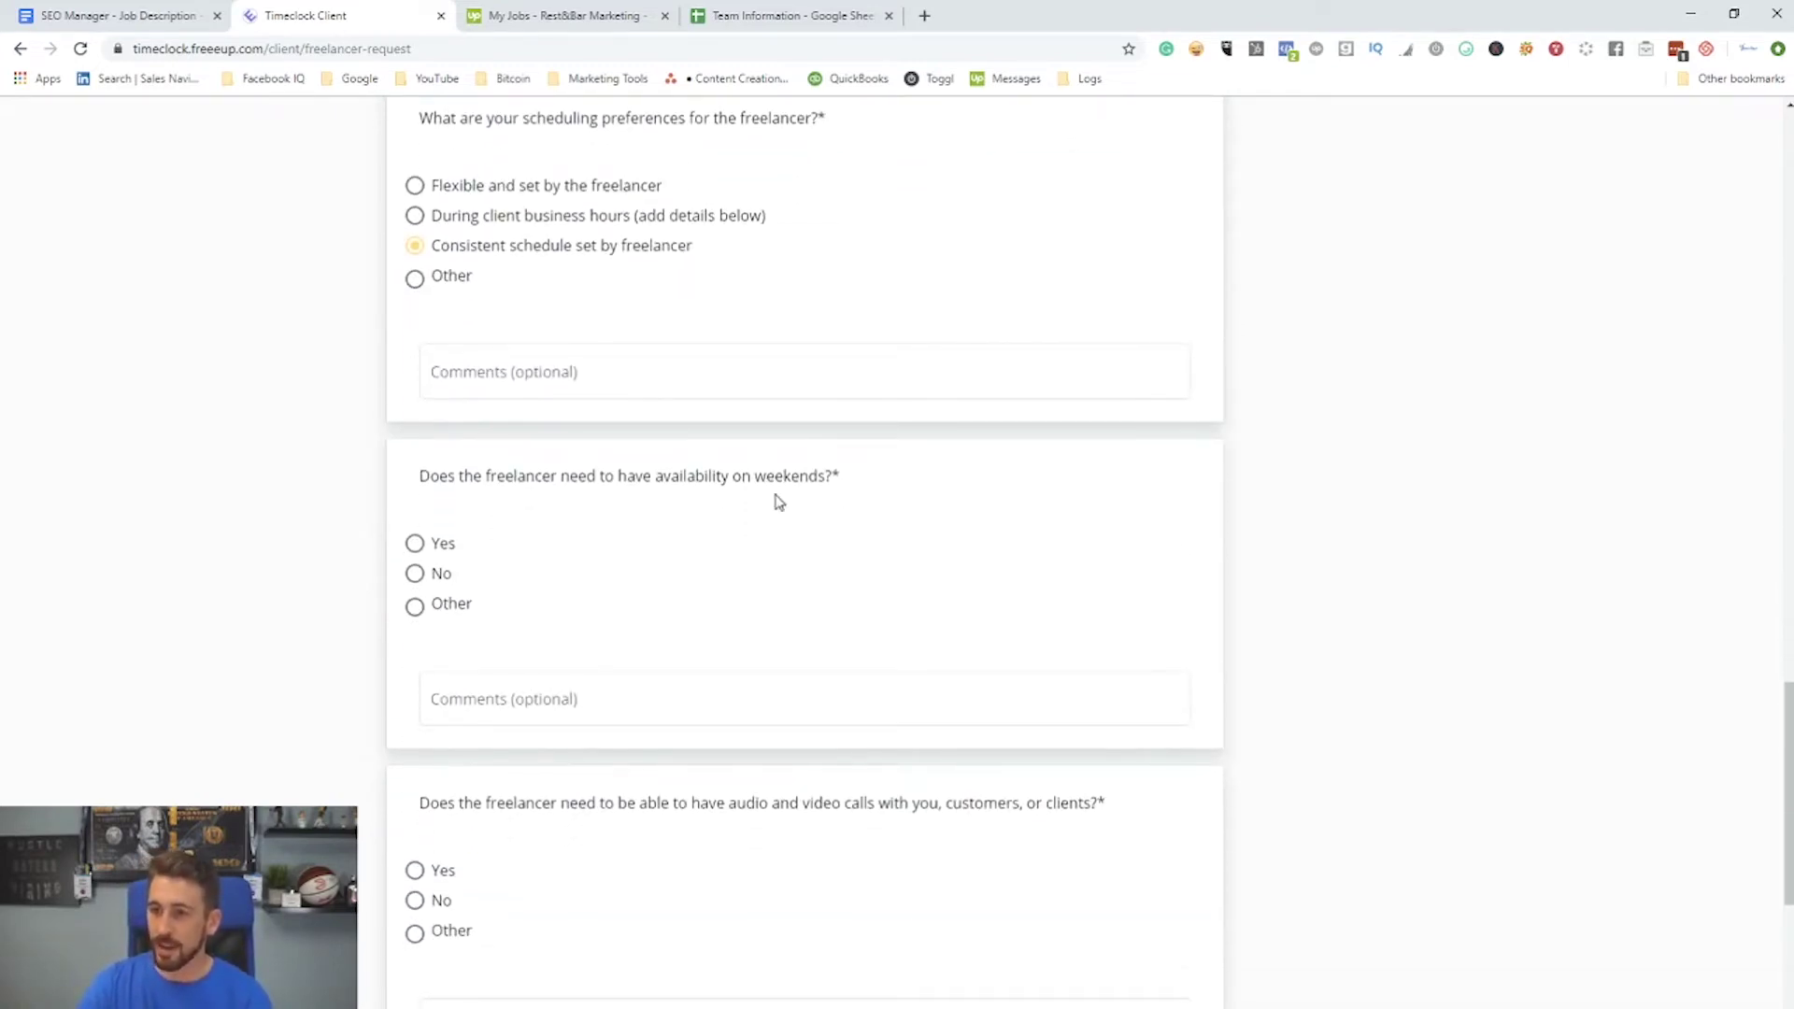
left_click(414, 543)
Step: Require audio and video calls by choosing Yes and adding the comment "Must have video capabilities"
scroll(659, 675, "down", 3)
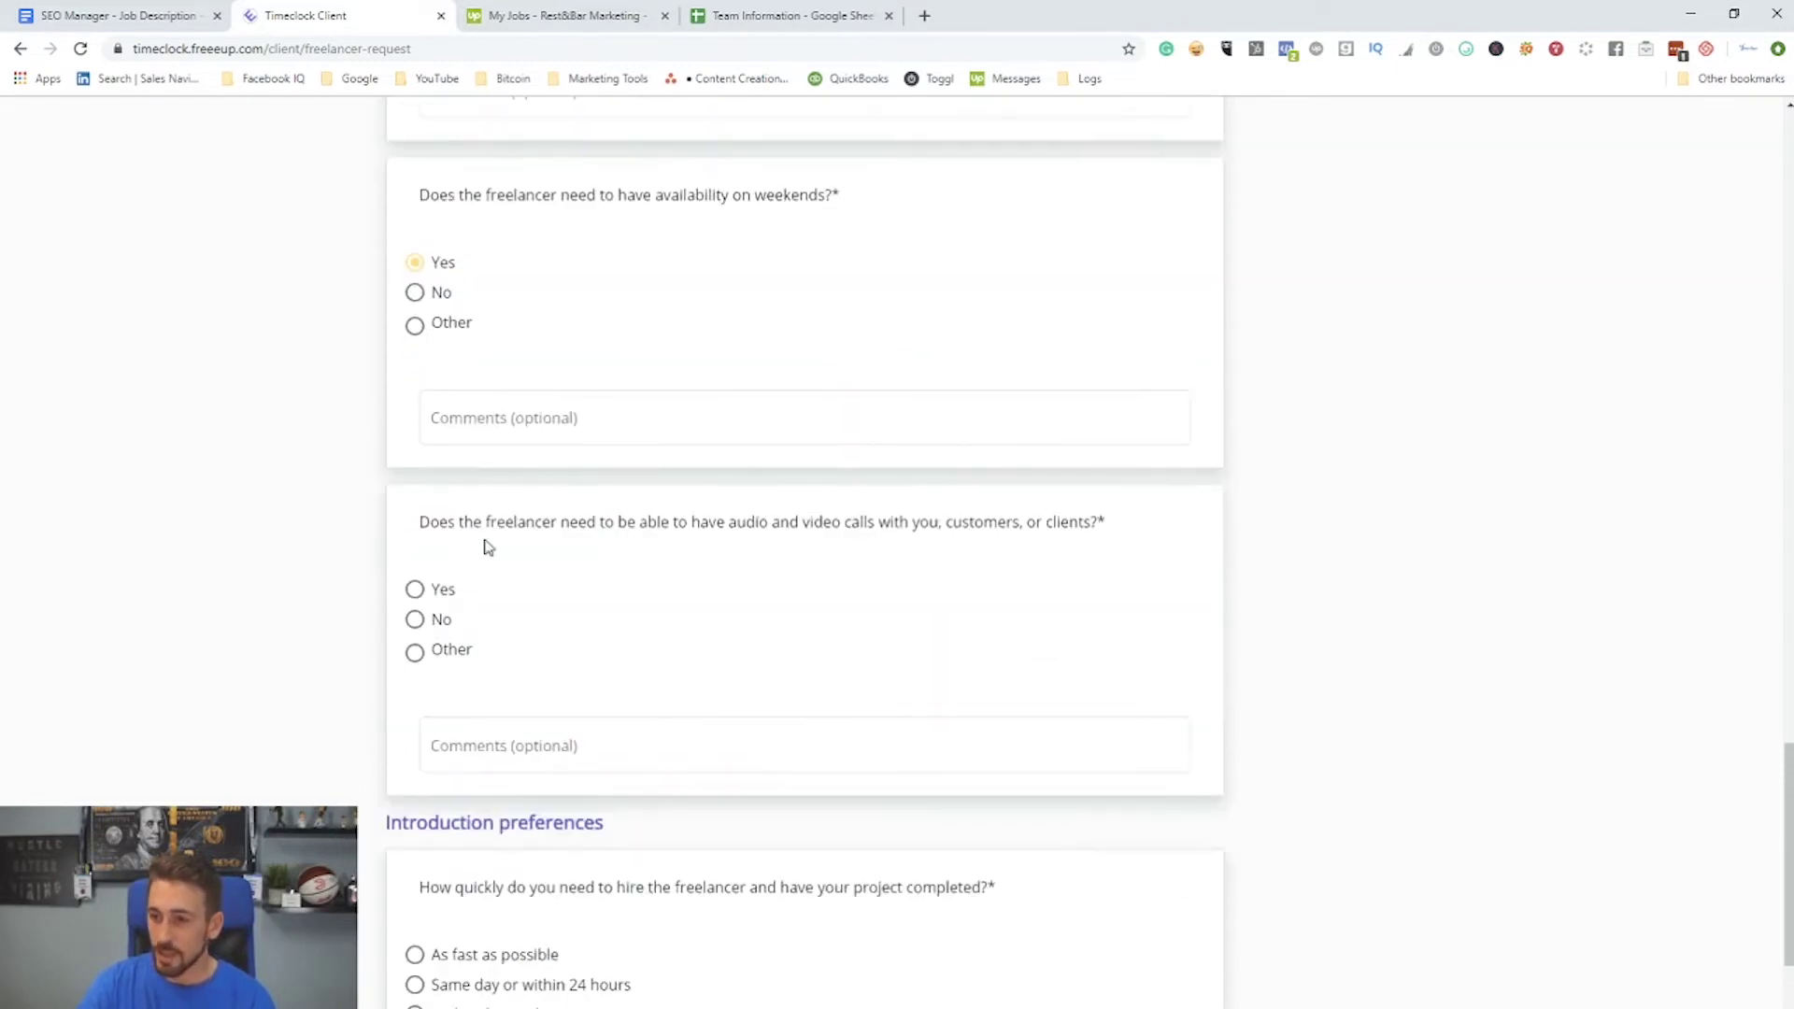
left_click(414, 589)
scroll(721, 861, "down", 4)
left_click(490, 369)
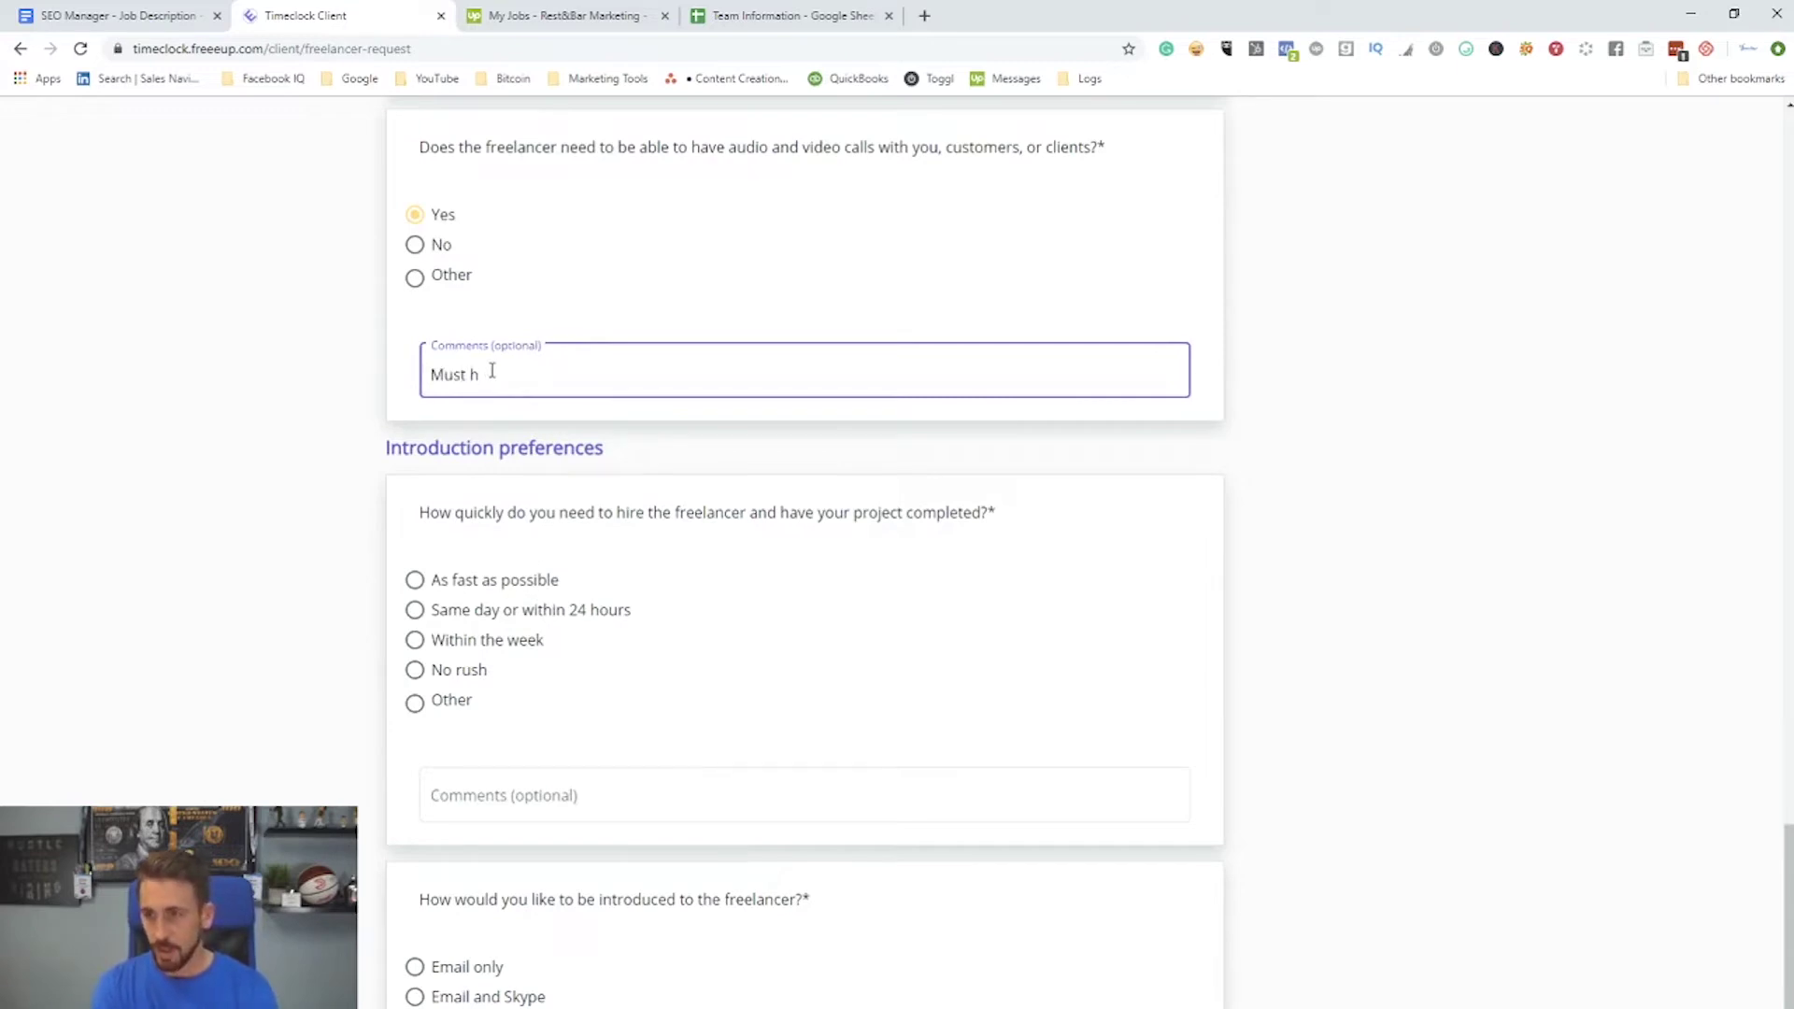
type("Must have video capabilities")
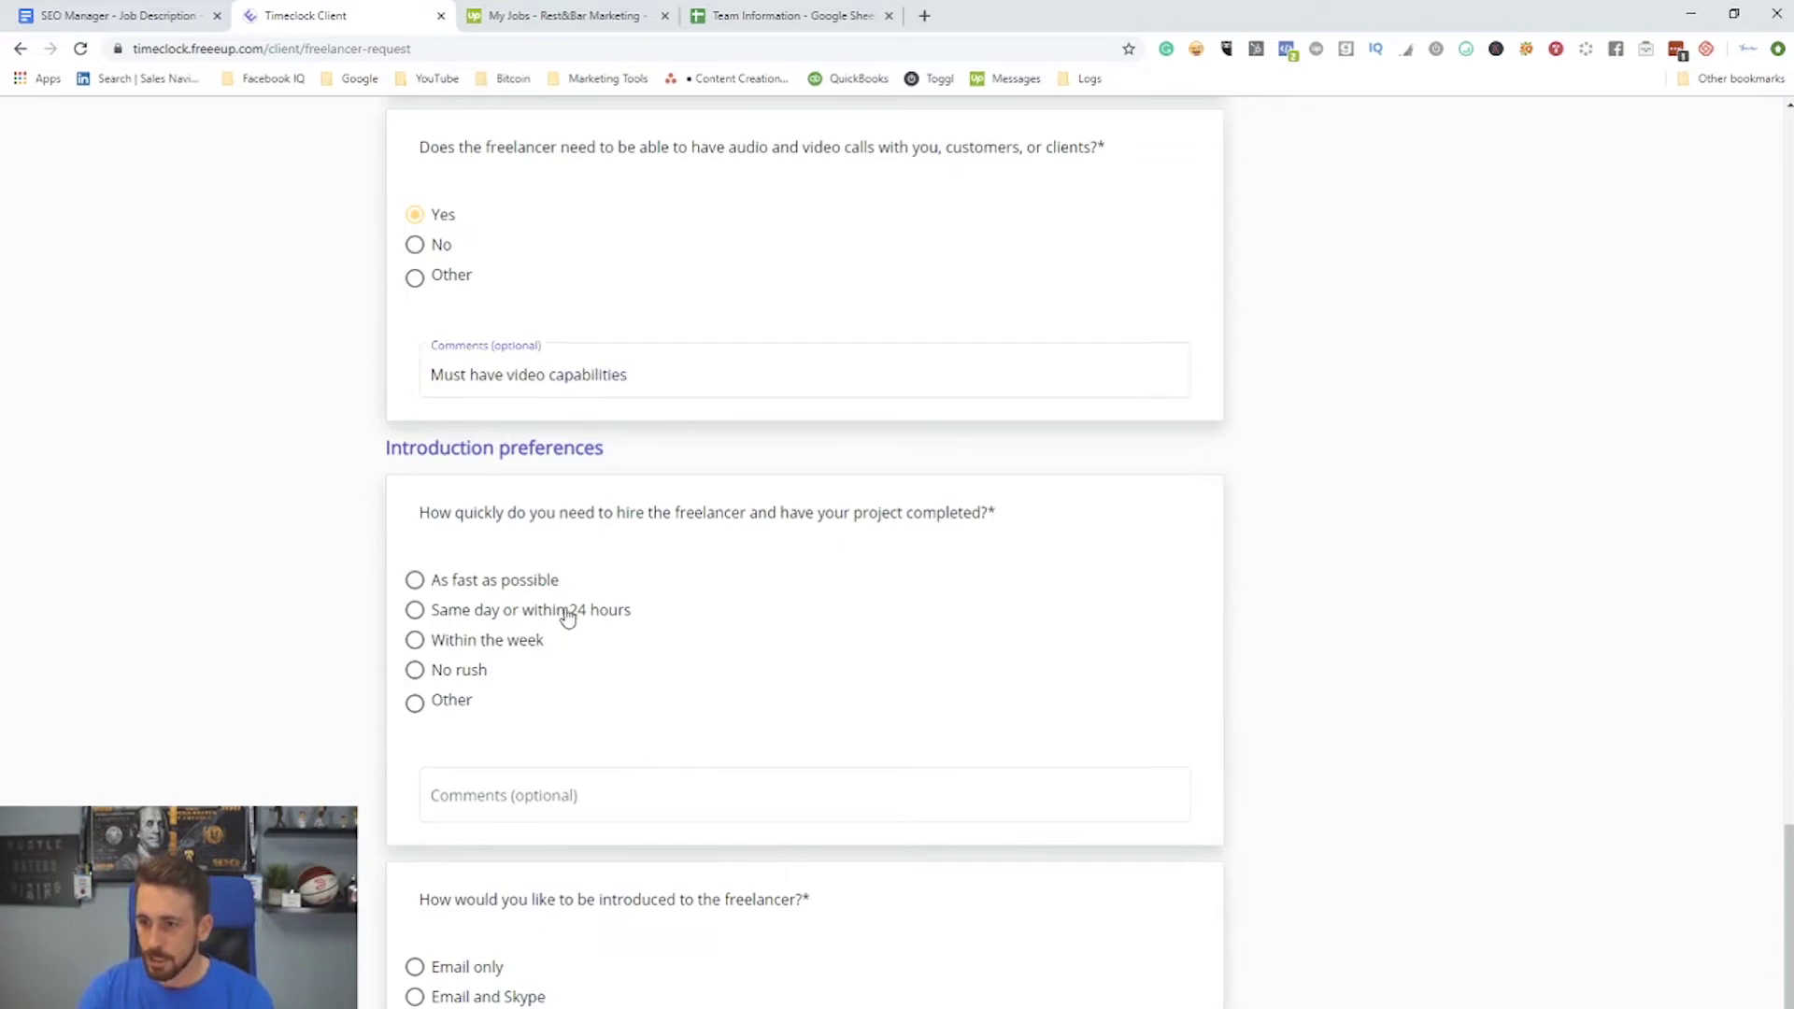
Step: Set the hiring speed to "As fast as possible" and the introduction method to Other with the comment "Here on platform"
left_click(490, 581)
scroll(491, 603, "down", 2)
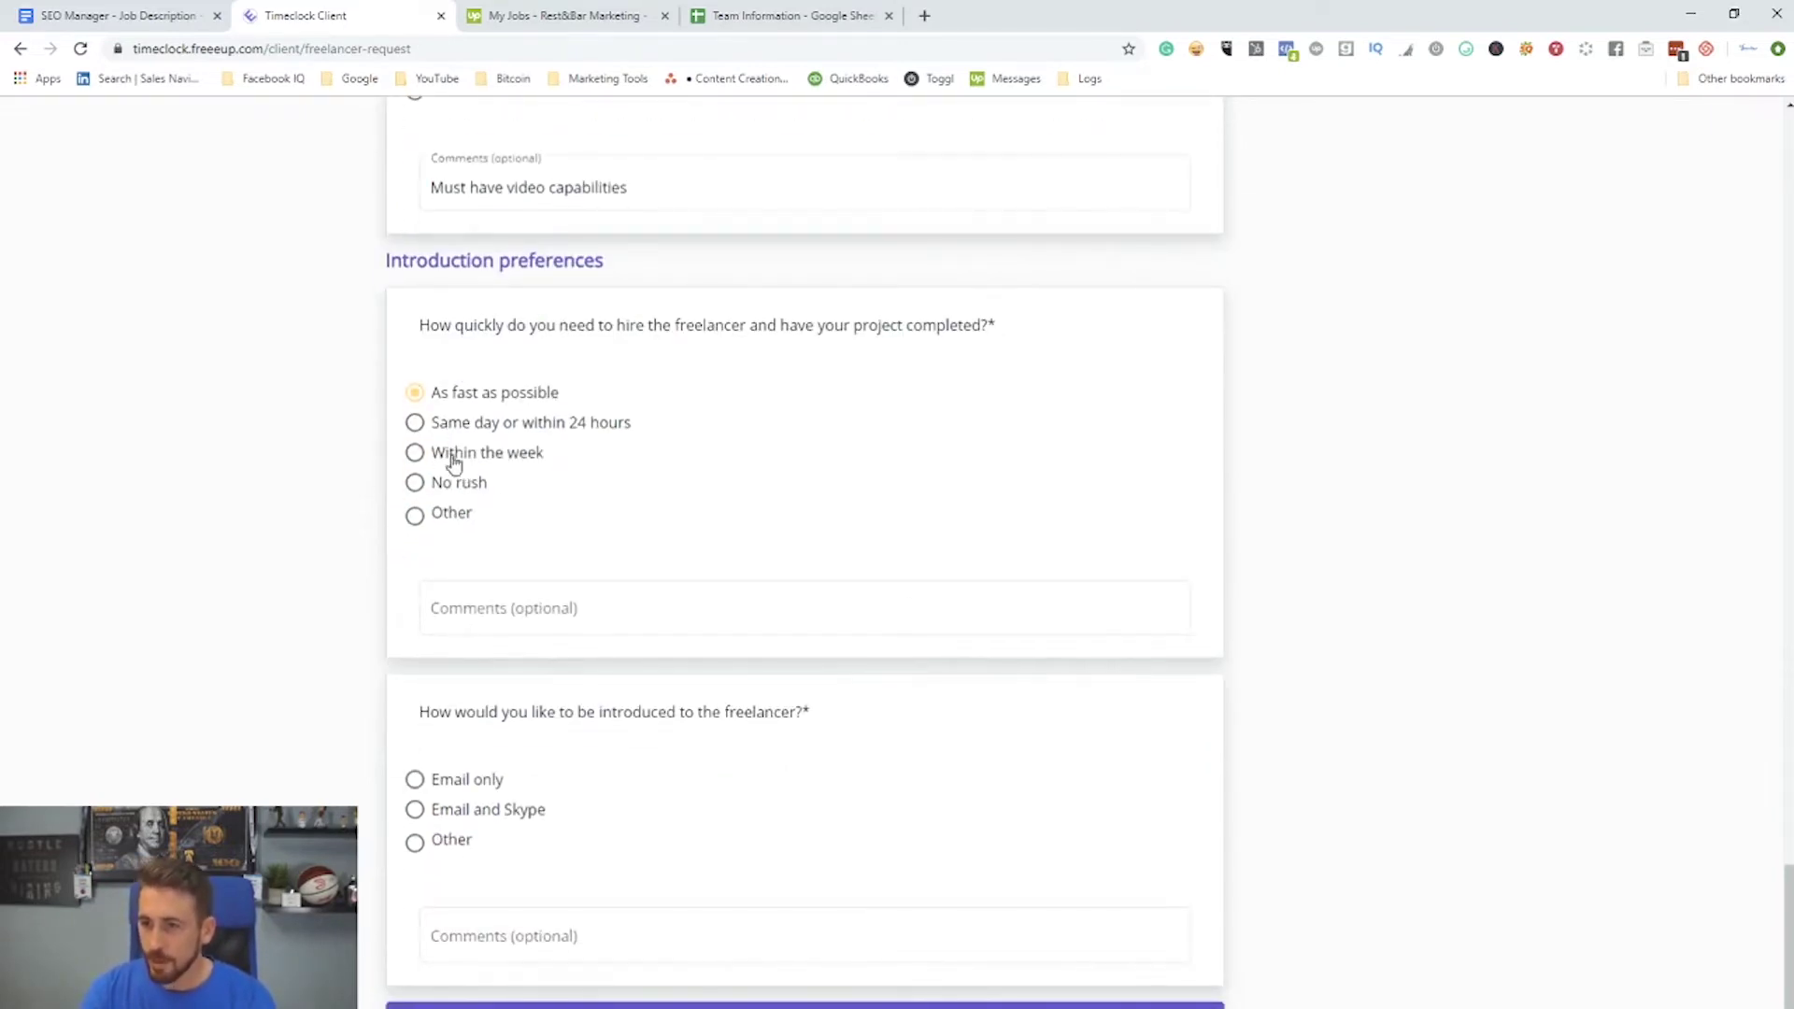
scroll(517, 480, "down", 1)
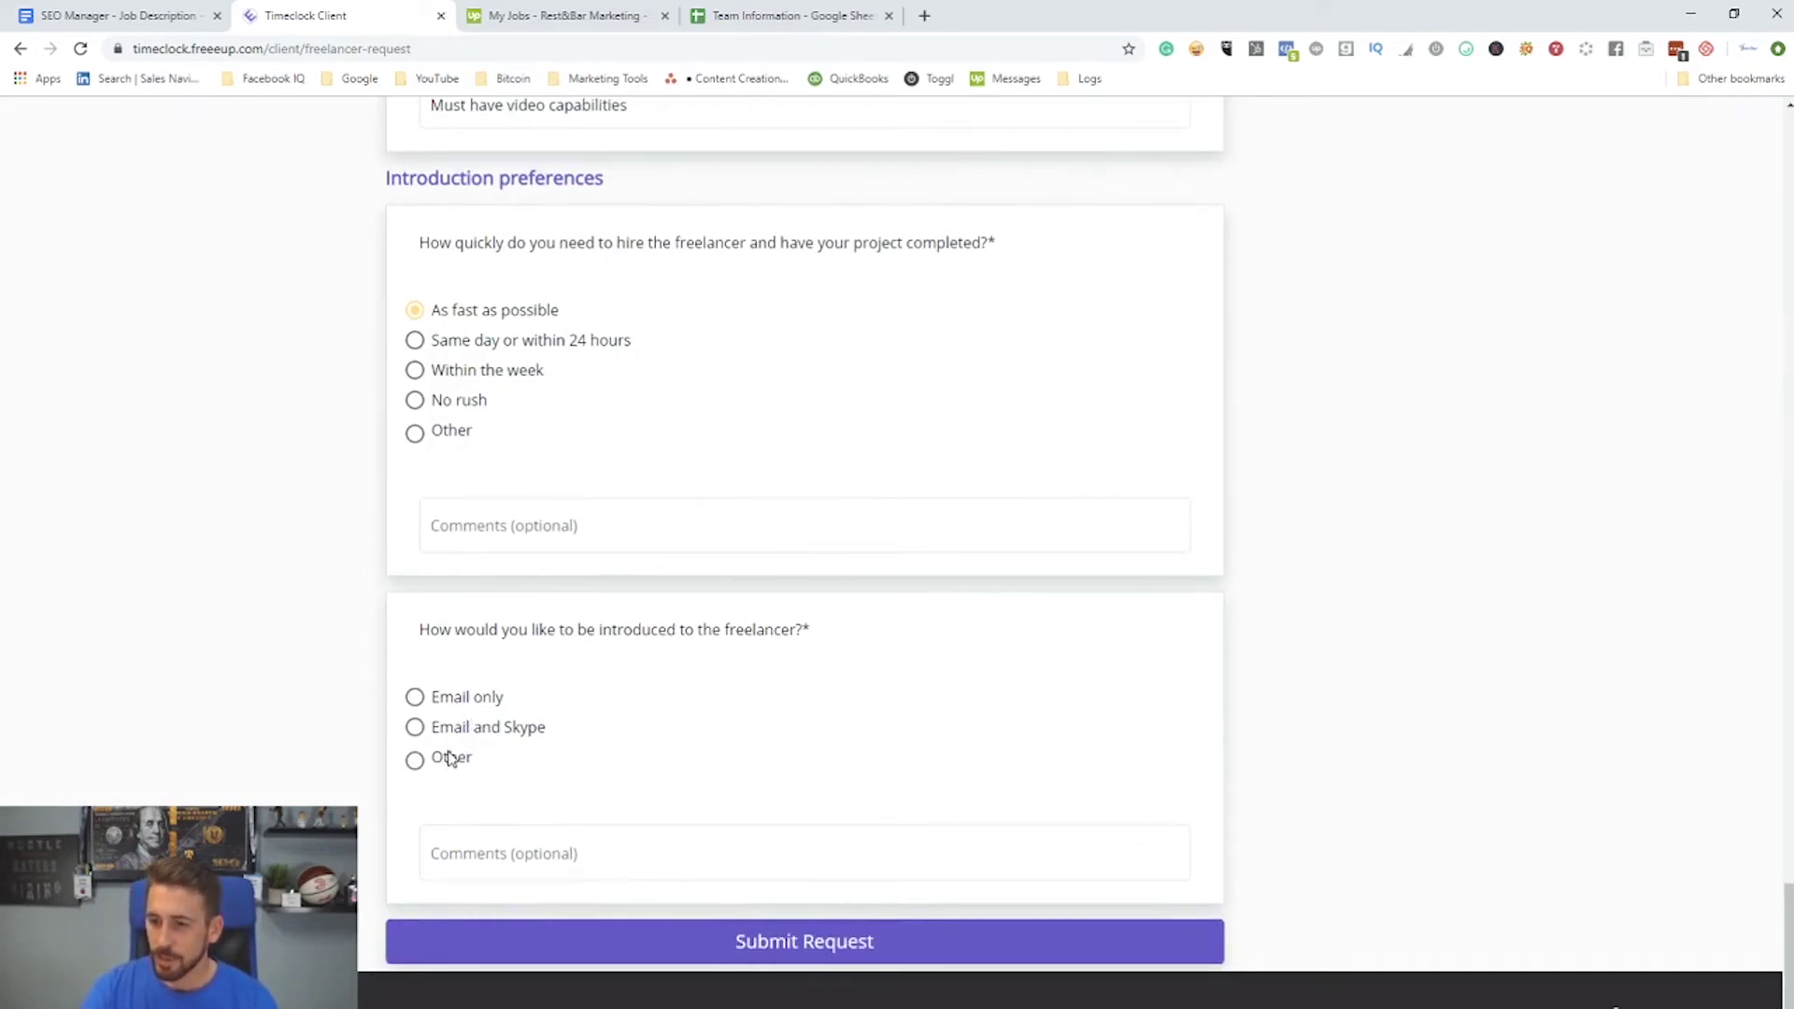
left_click(521, 856)
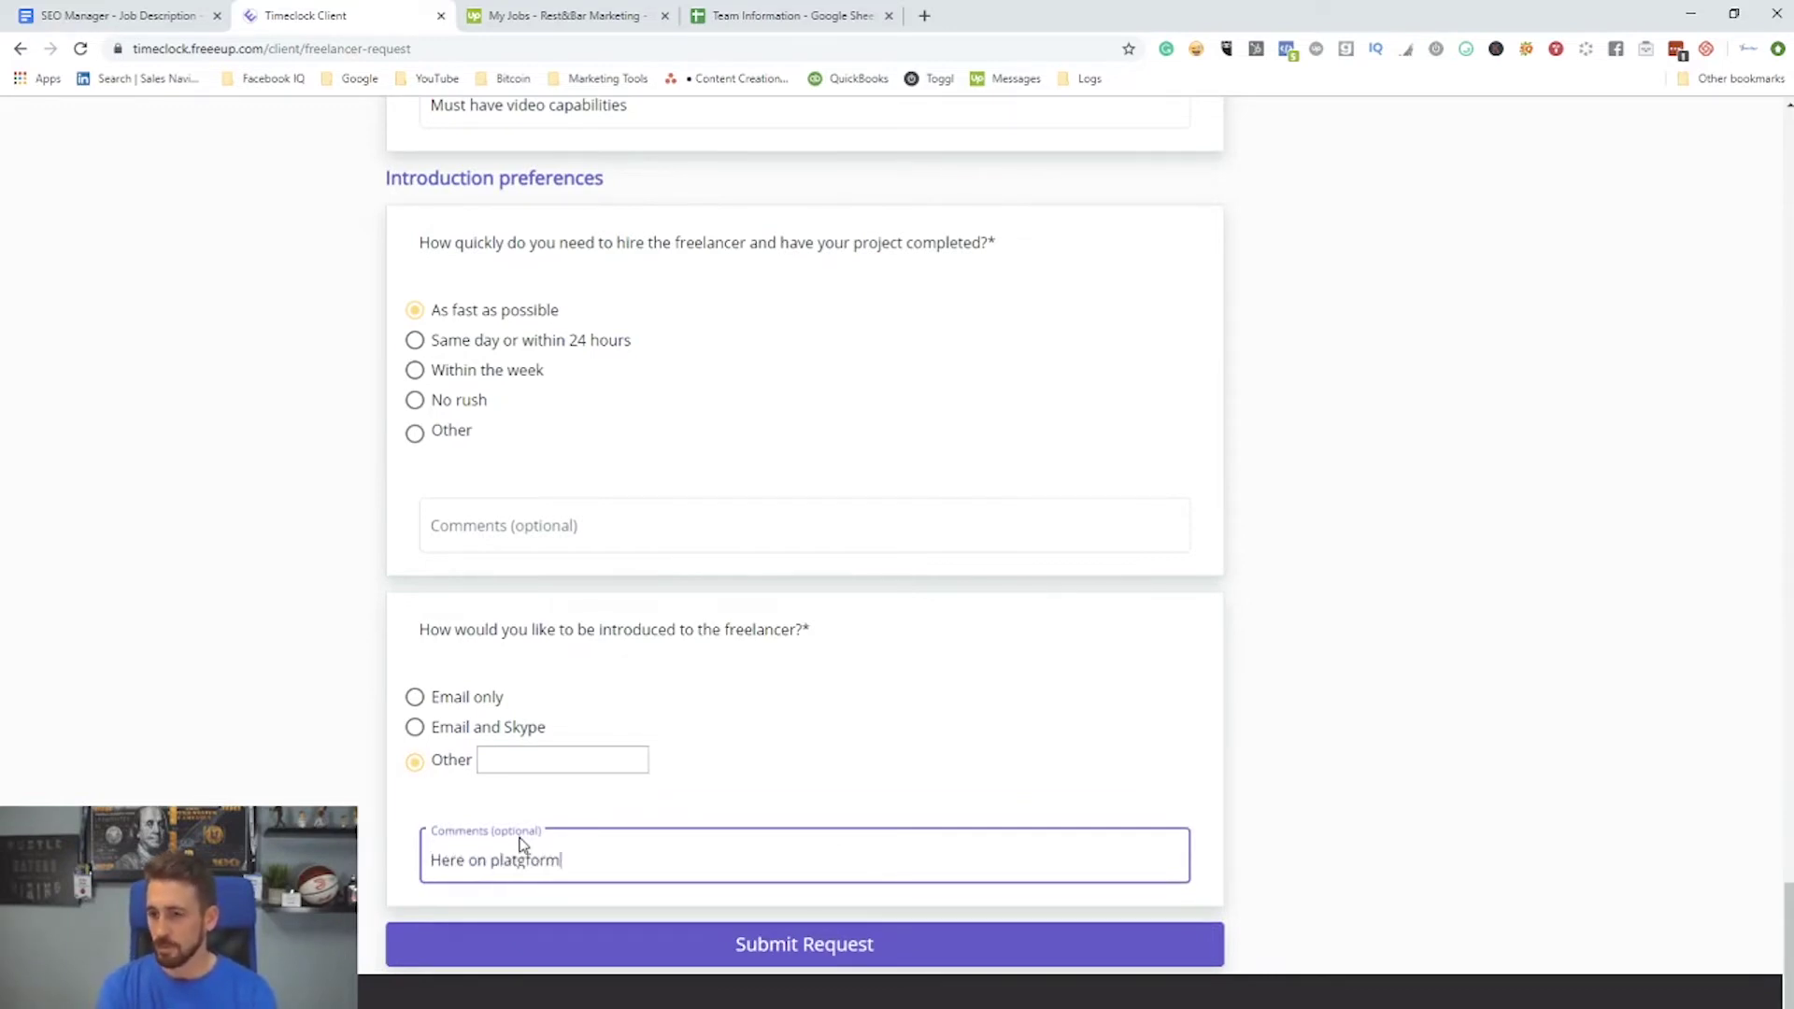
Step: Review the filled-in freelancer request from the project details through to the introduction preferences
middle_click(325, 336)
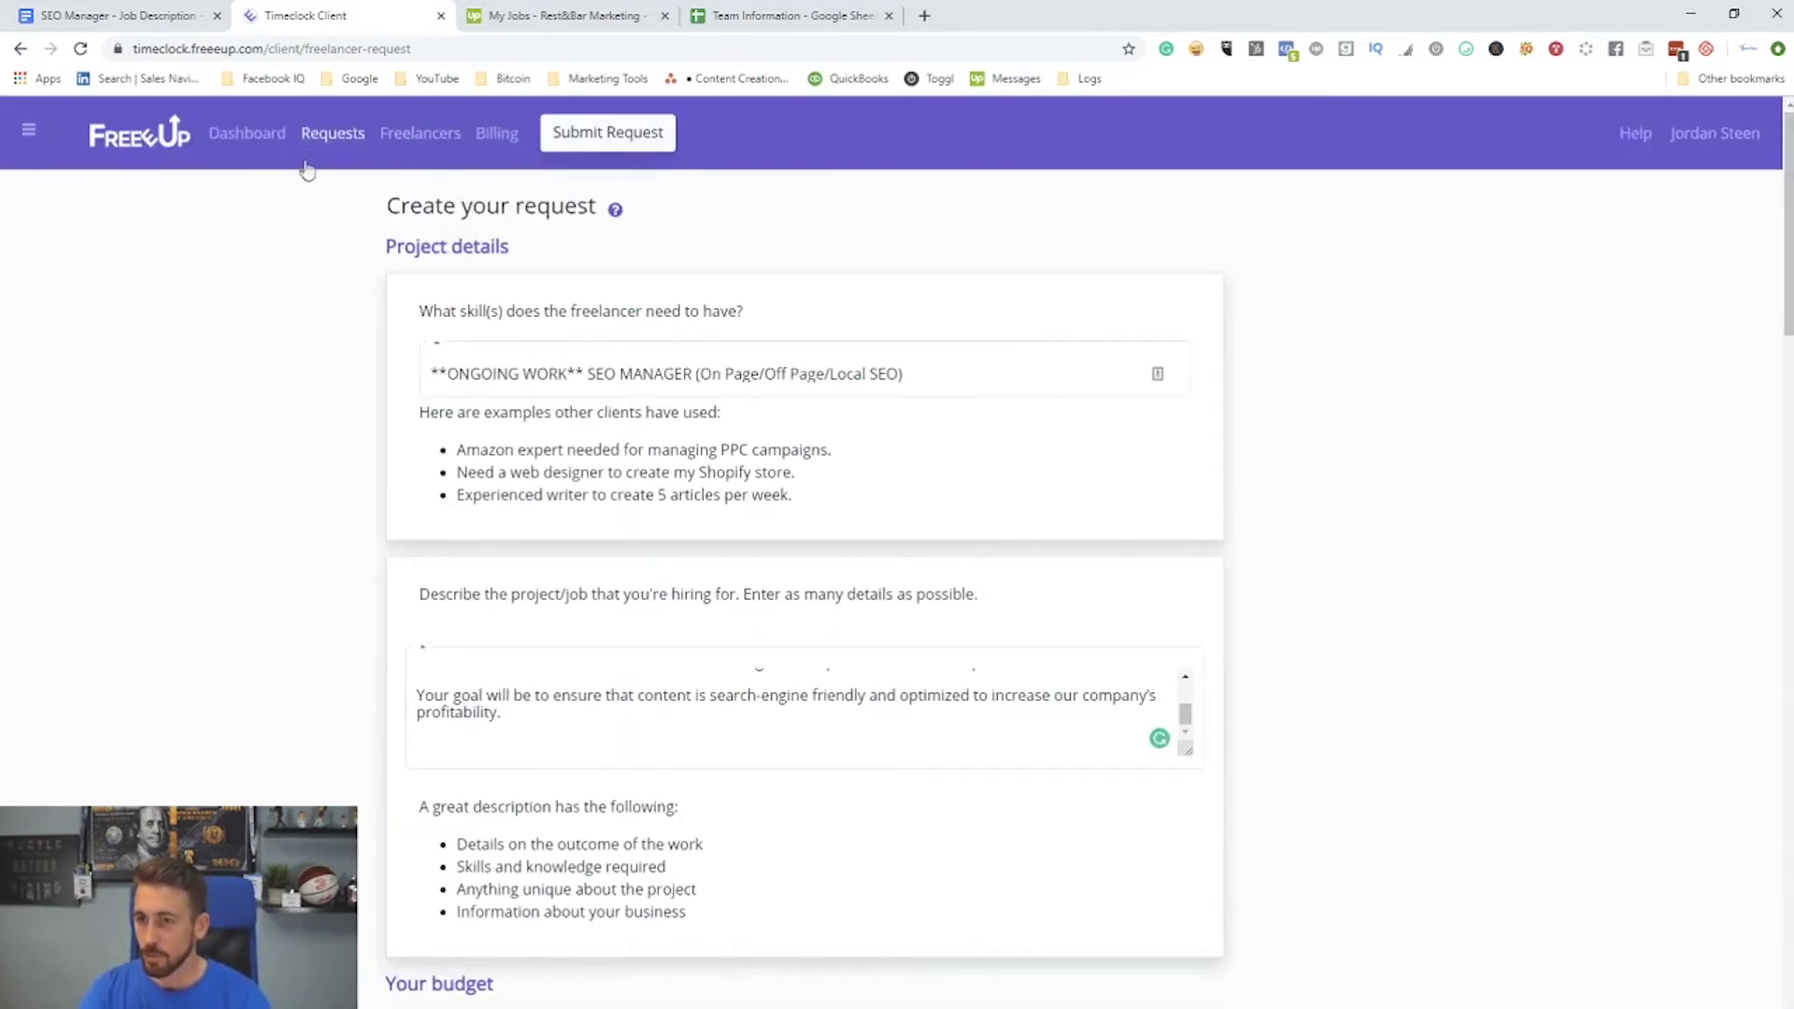
scroll(389, 521, "down", 20)
scroll(517, 912, "down", 9)
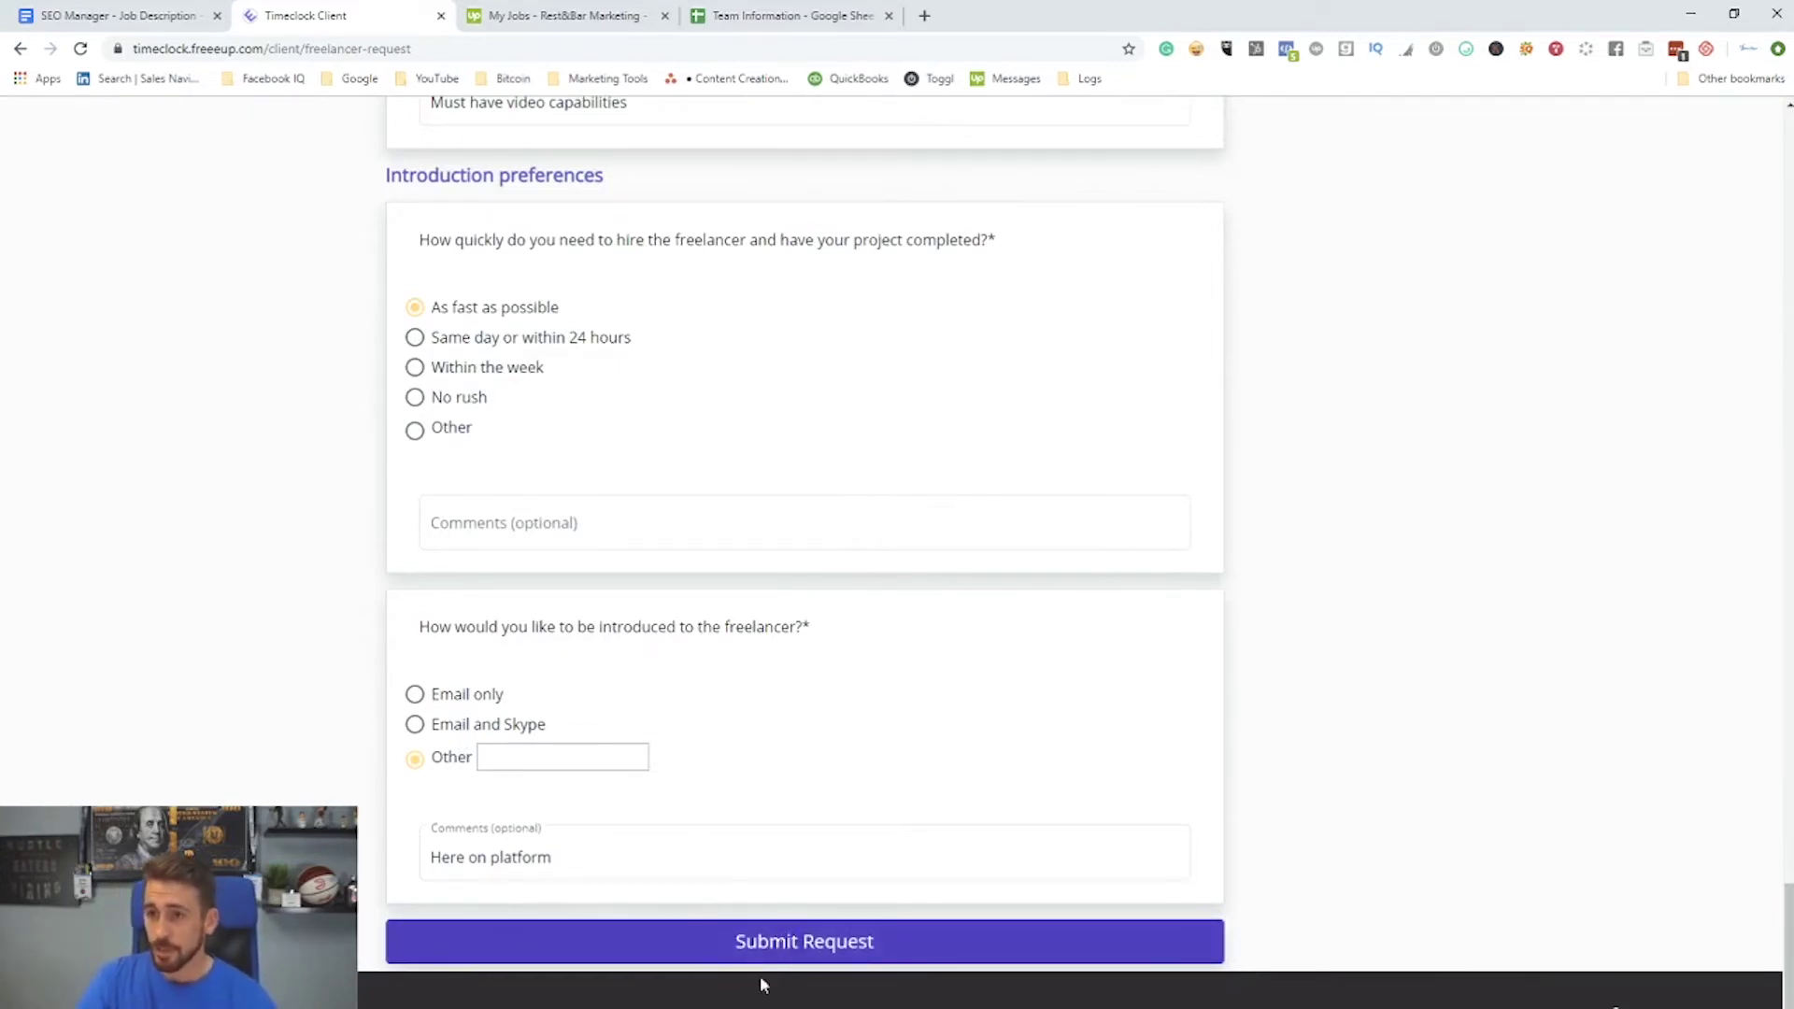
scroll(761, 982, "up", 10)
scroll(360, 869, "up", 15)
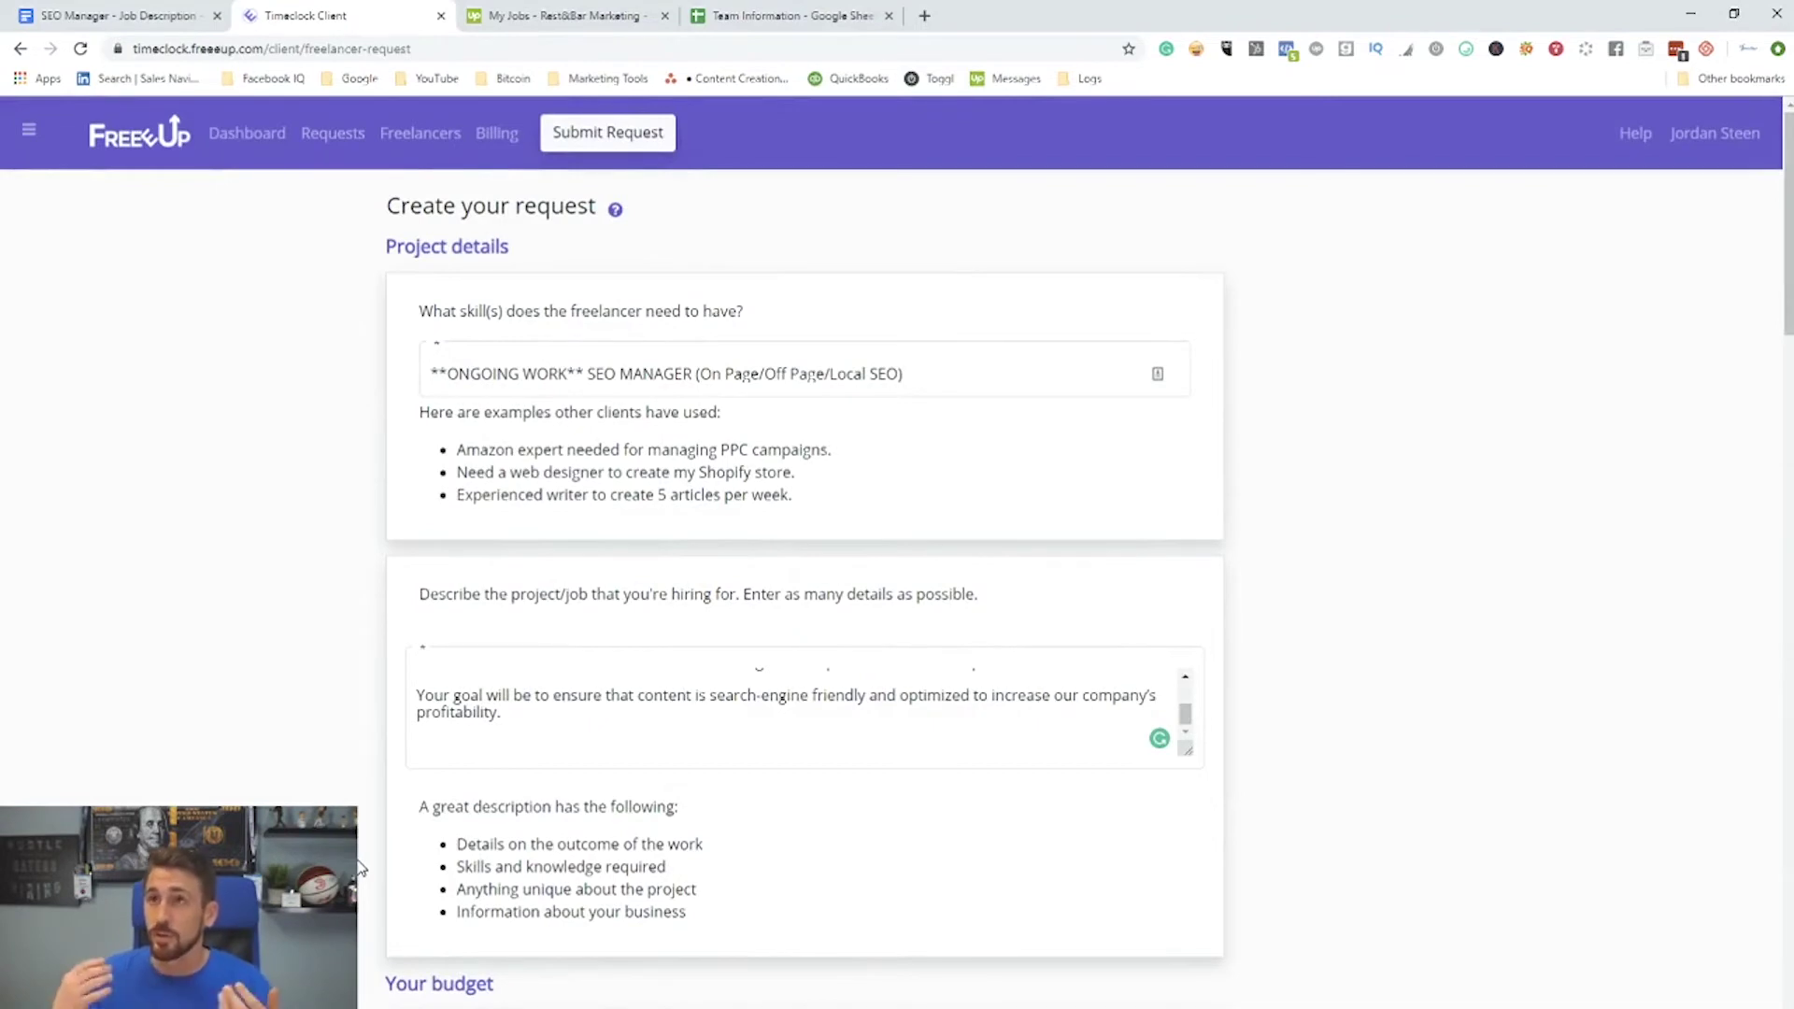
Step: Switch to the Upwork My Jobs page
left_click(551, 15)
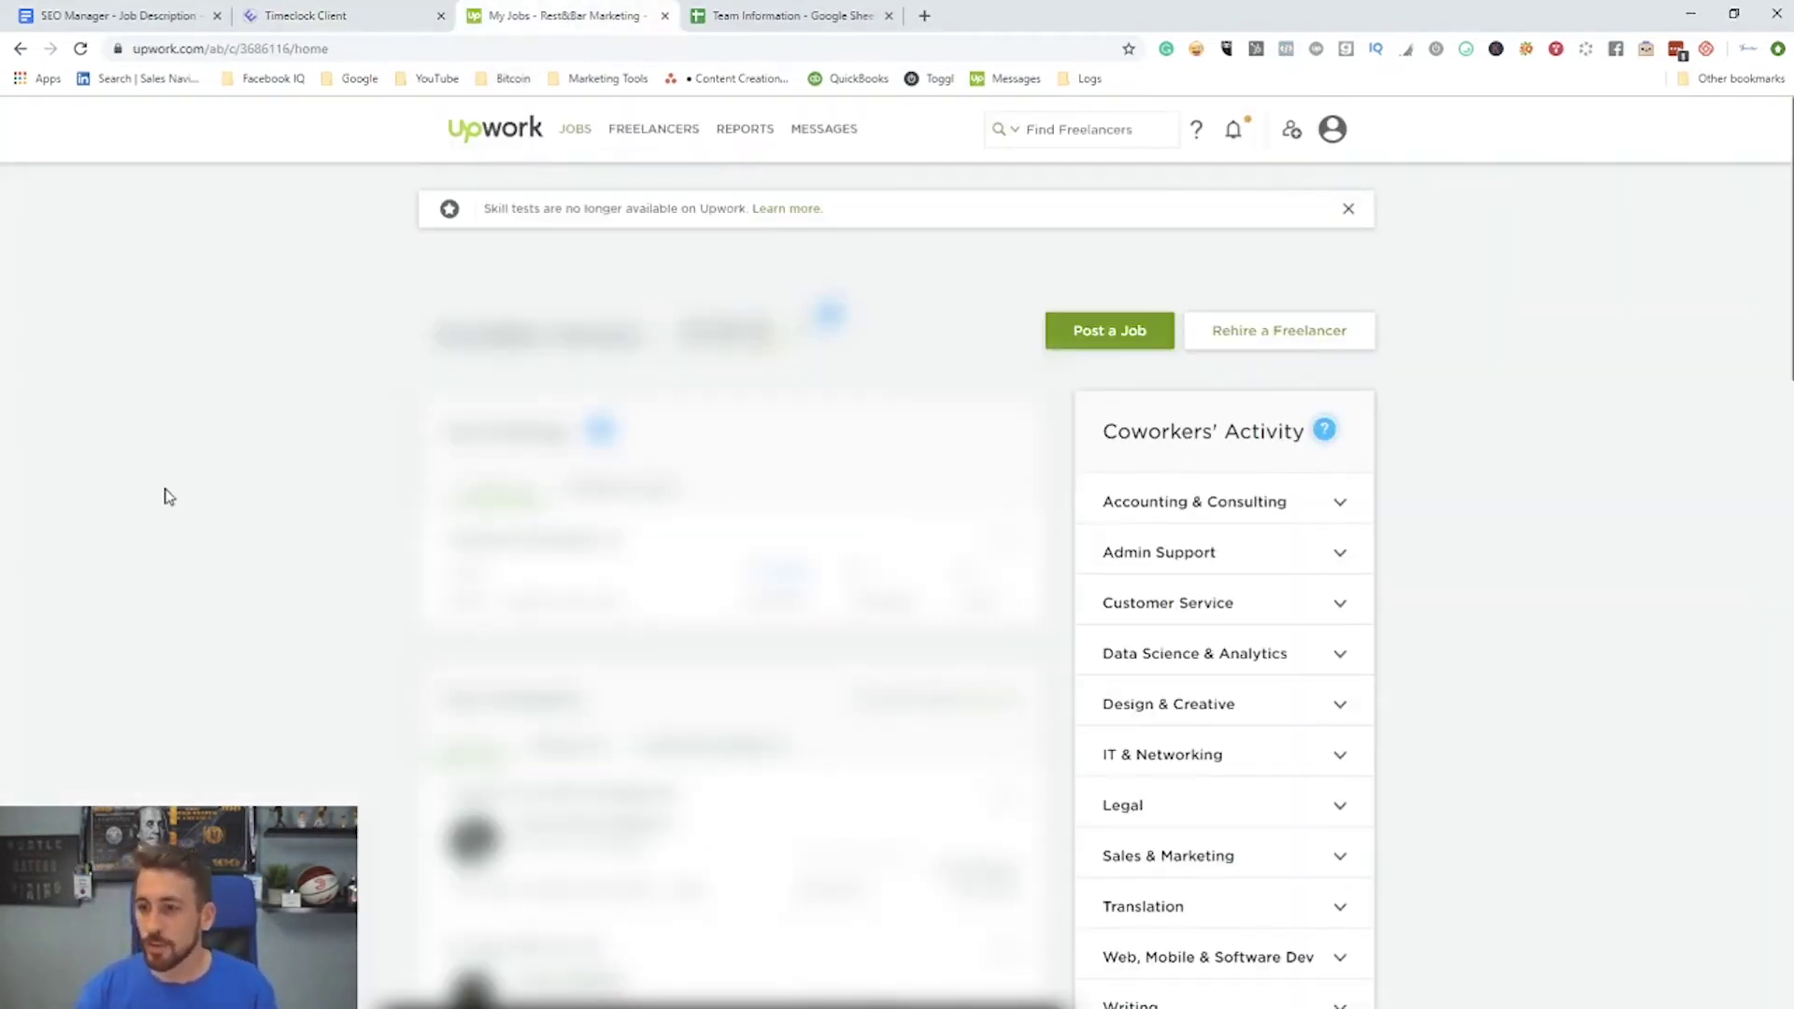